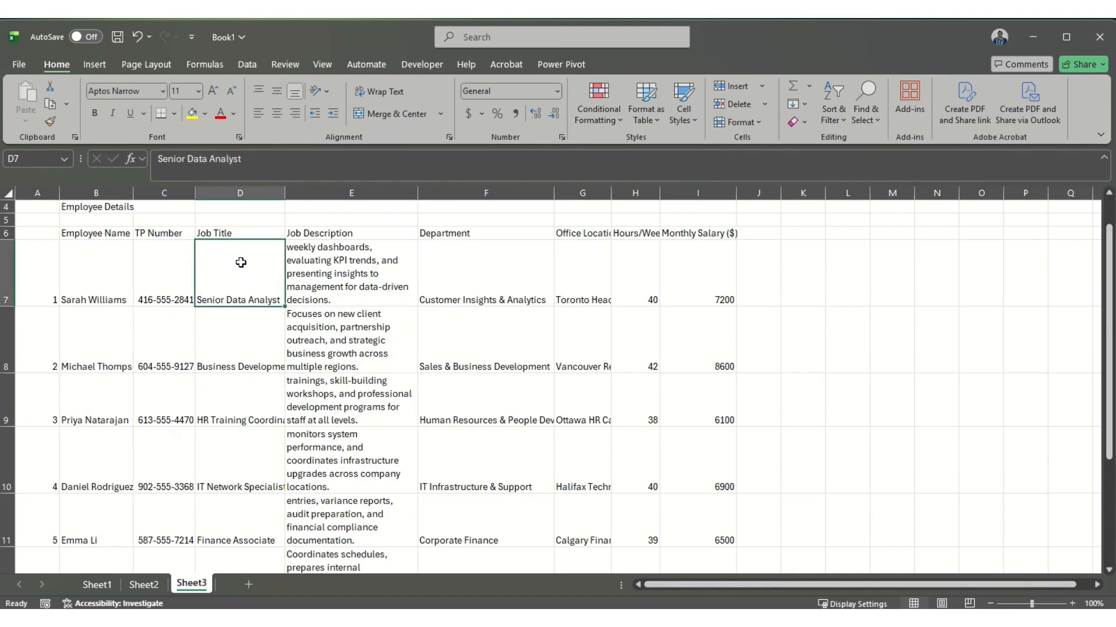
Step: Left-align and middle-align the job title in D7, and top-align the job title in D8
click(258, 113)
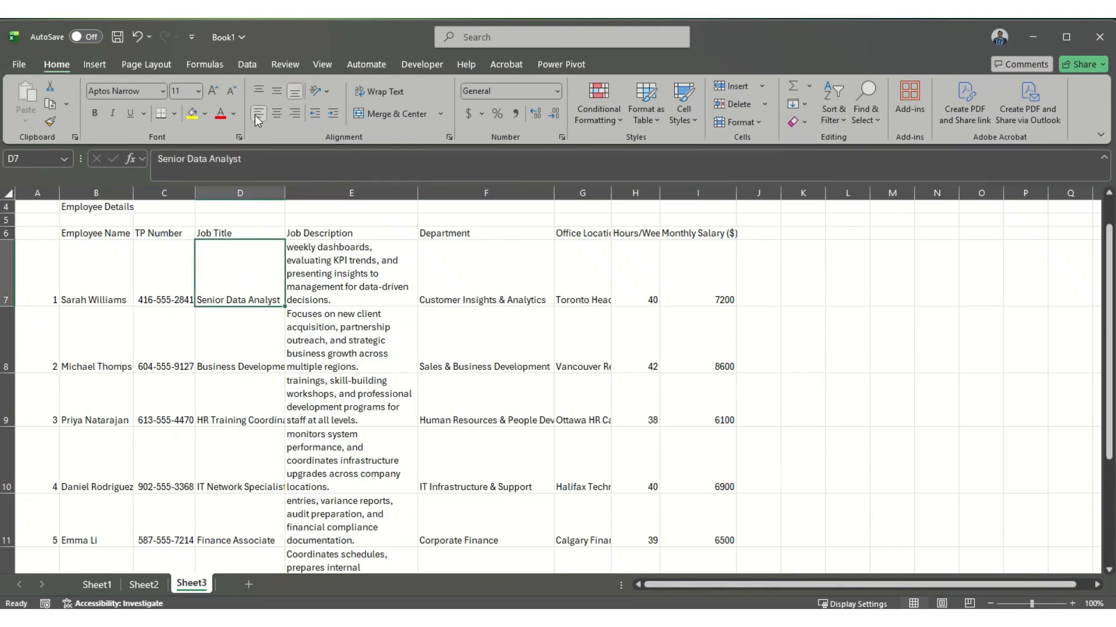
click(278, 90)
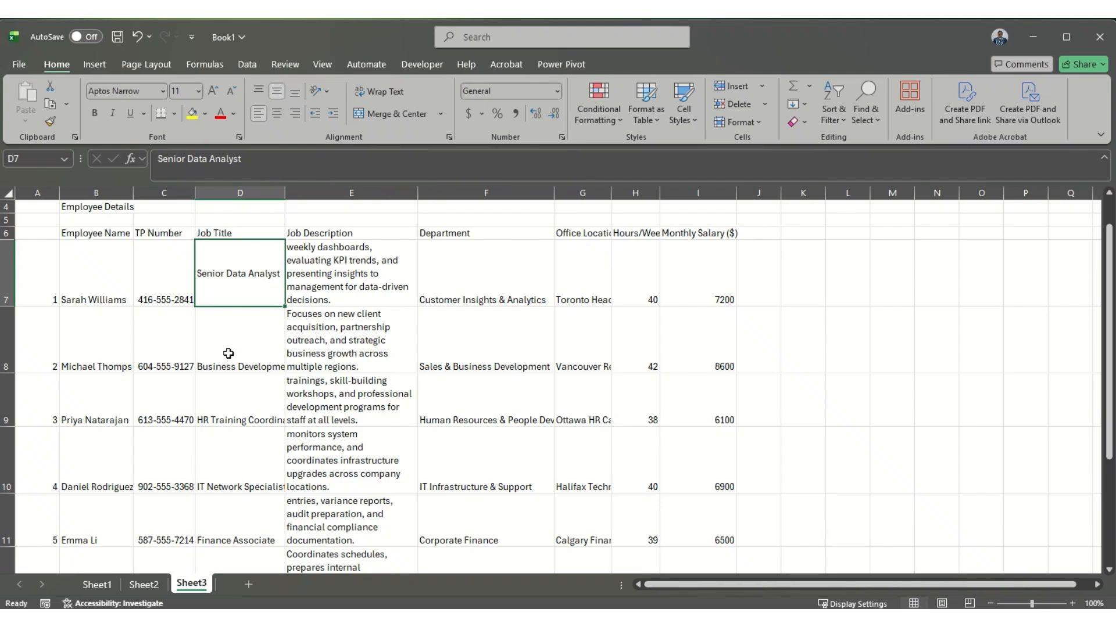
click(228, 353)
click(258, 92)
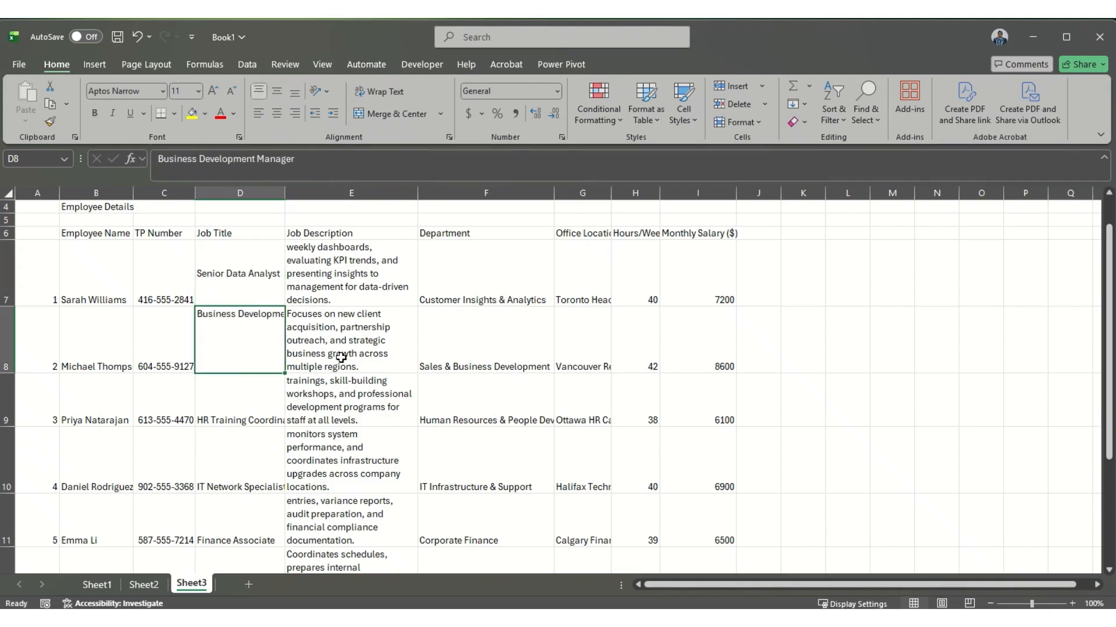
Step: Autofit the Office Location column and widen the Job Description column so each wrapped description takes about three lines
click(337, 255)
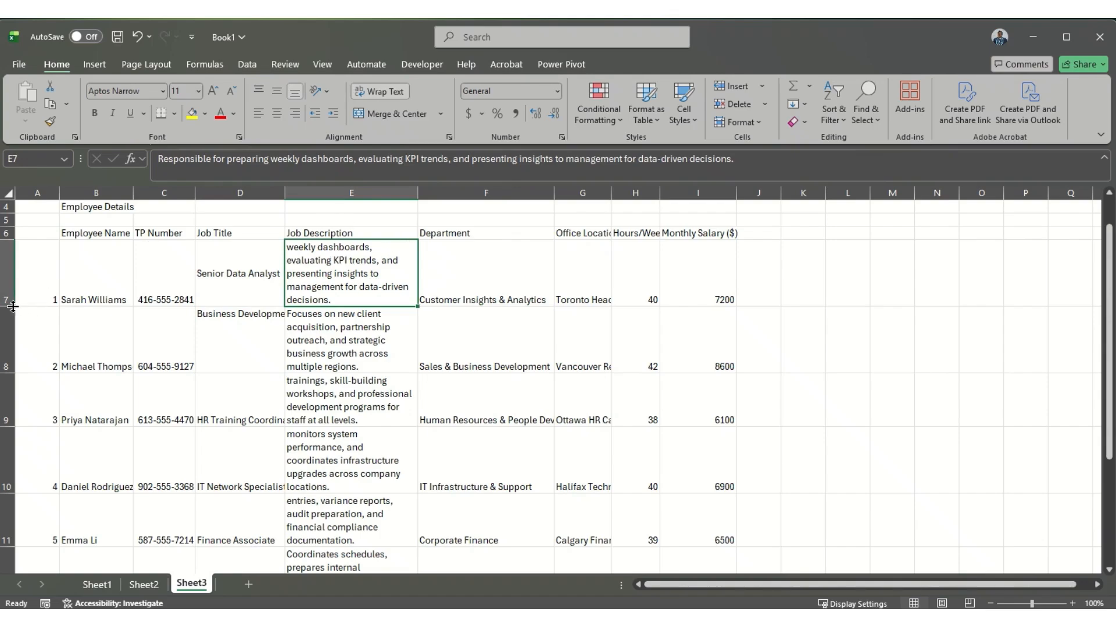
double_click(611, 193)
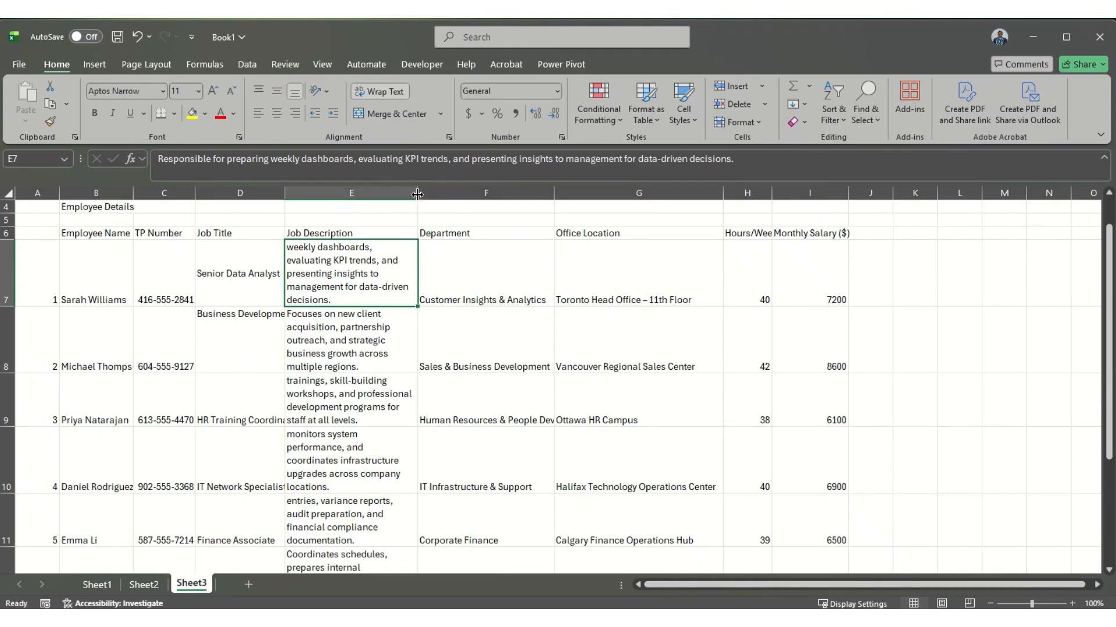
drag(417, 194, 485, 199)
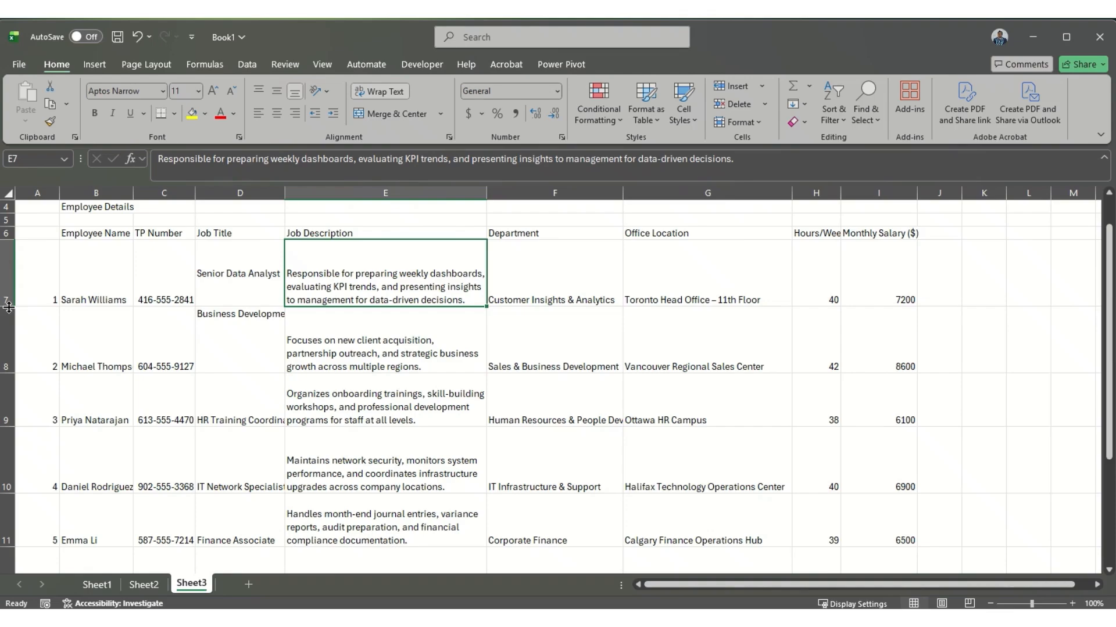
Step: Reduce the heights of rows 7 and 8 to fit their three-line job descriptions
drag(8, 307, 6, 282)
double_click(11, 347)
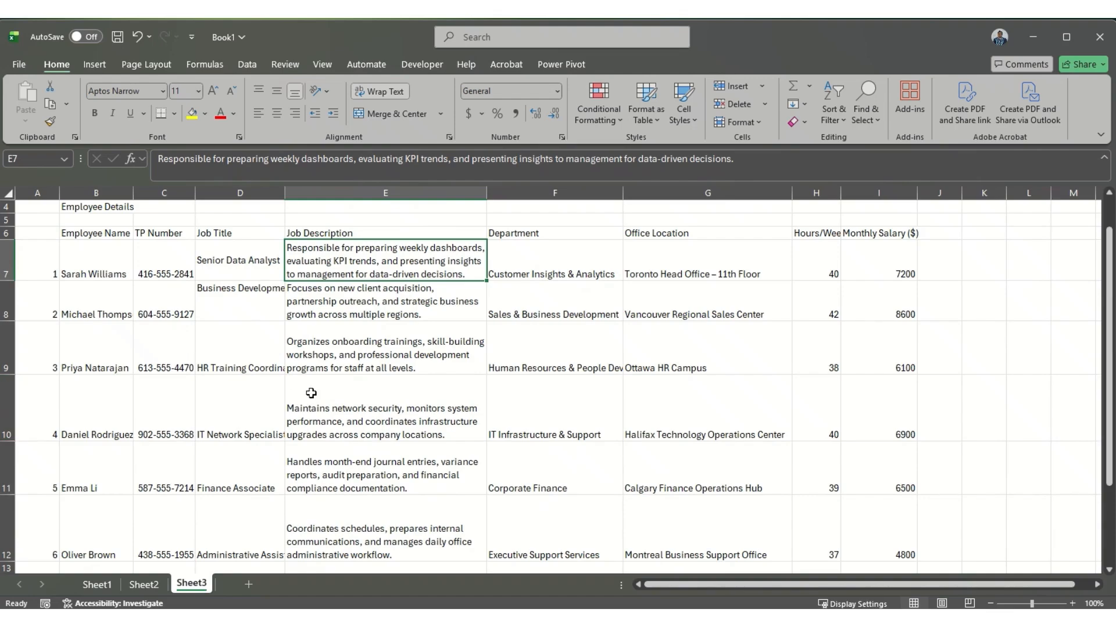
scroll(473, 437, down, 1)
scroll(475, 440, up, 2)
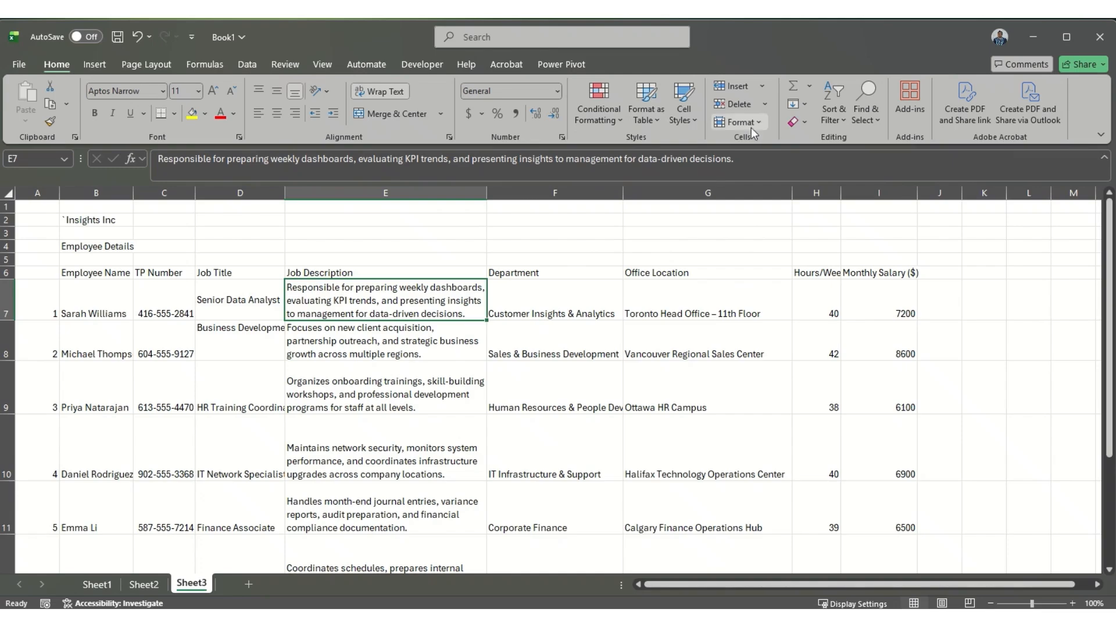
Step: Set the width of columns B through I to 25
drag(106, 195, 884, 256)
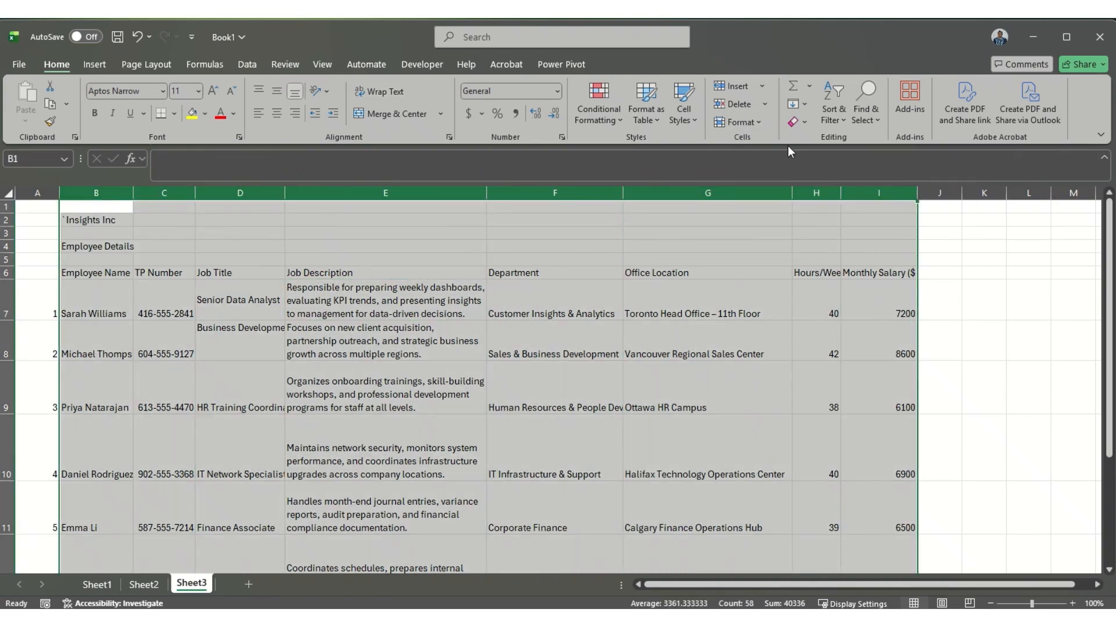
click(755, 122)
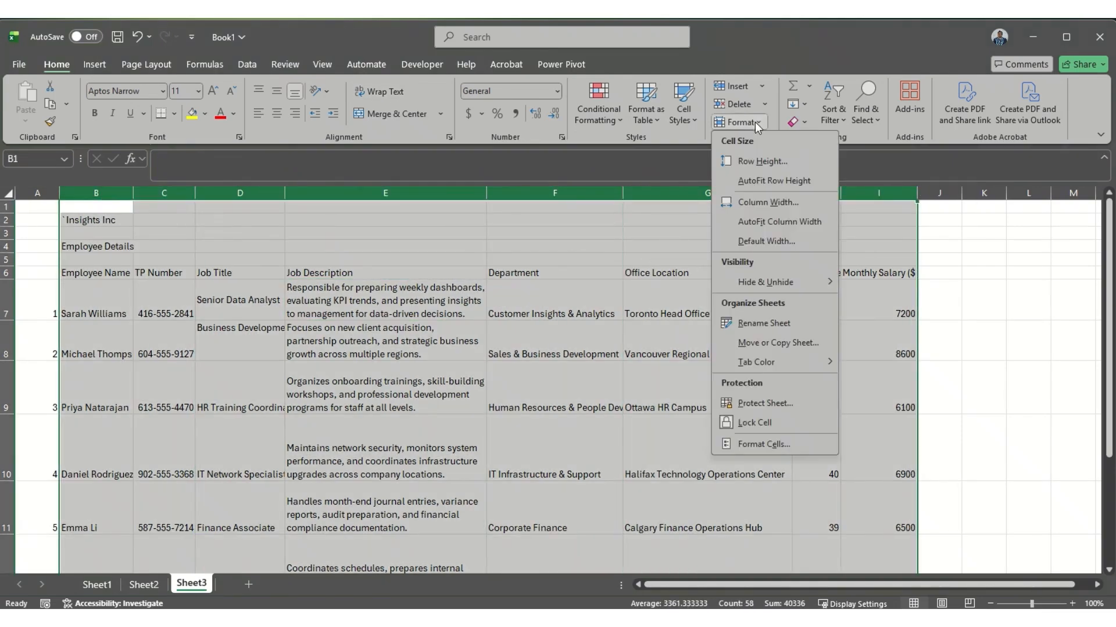
click(754, 202)
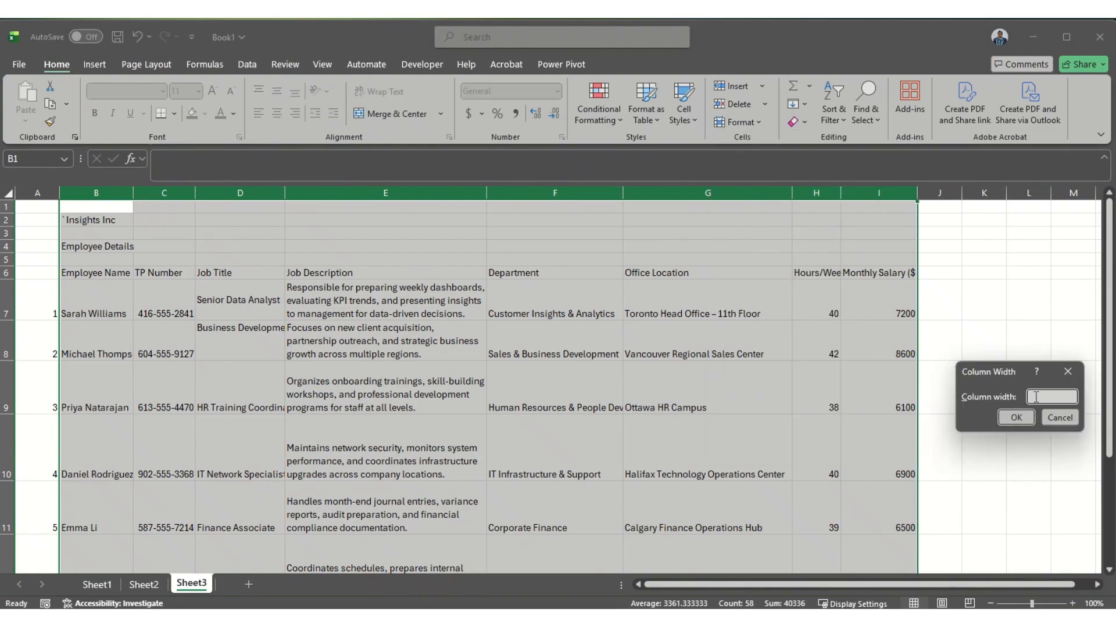
text(25)
click(1005, 418)
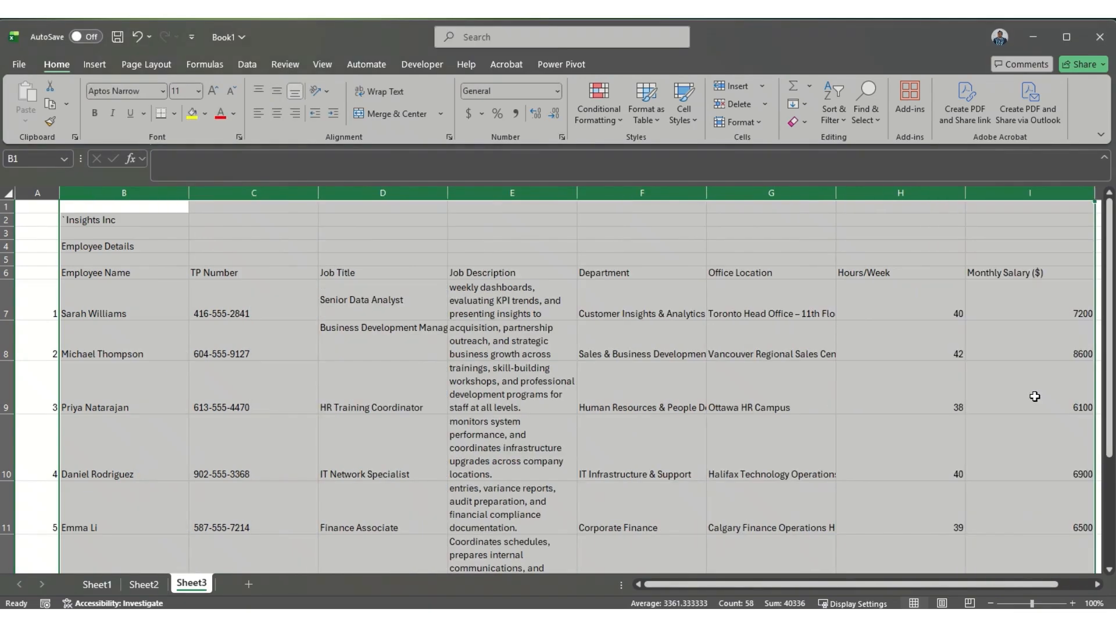
Step: Autofit the column widths of B through I and the row heights of the employee table
click(755, 123)
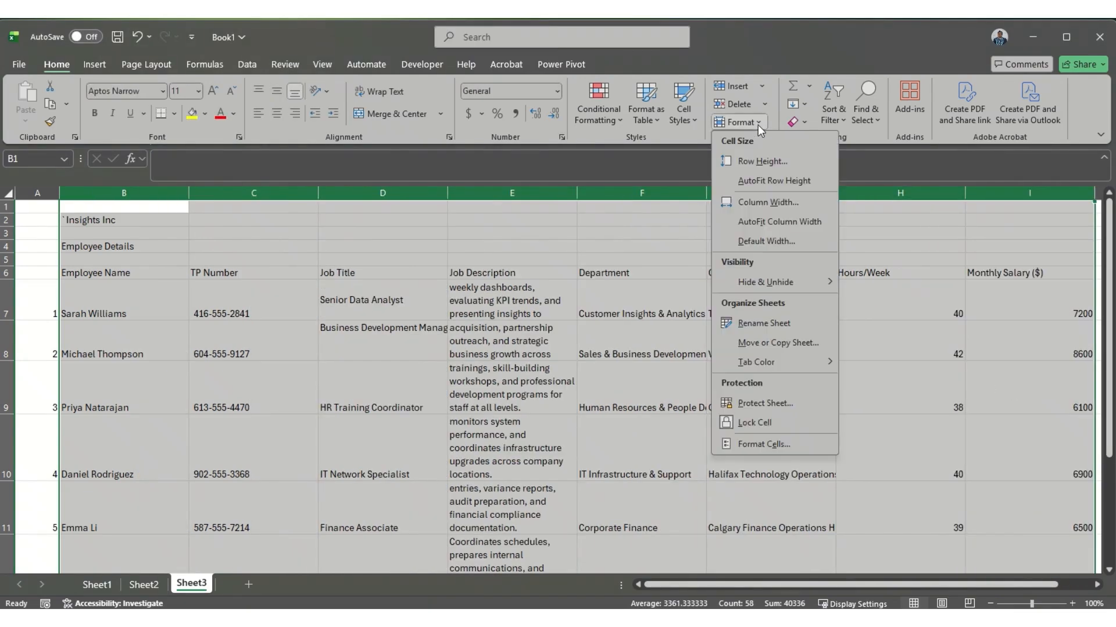
click(754, 223)
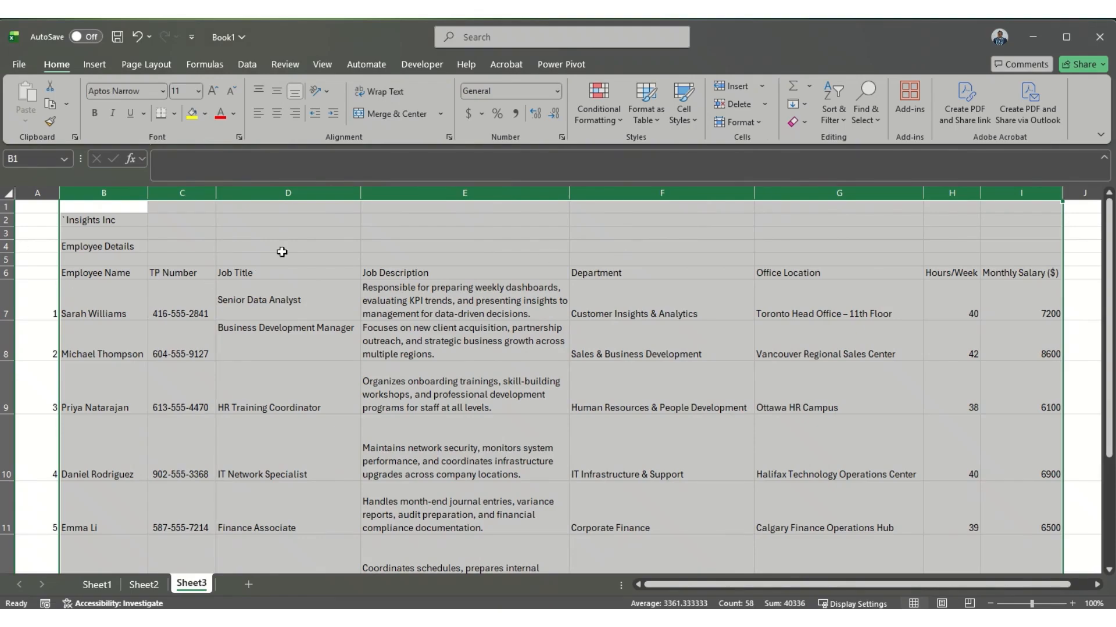
click(760, 123)
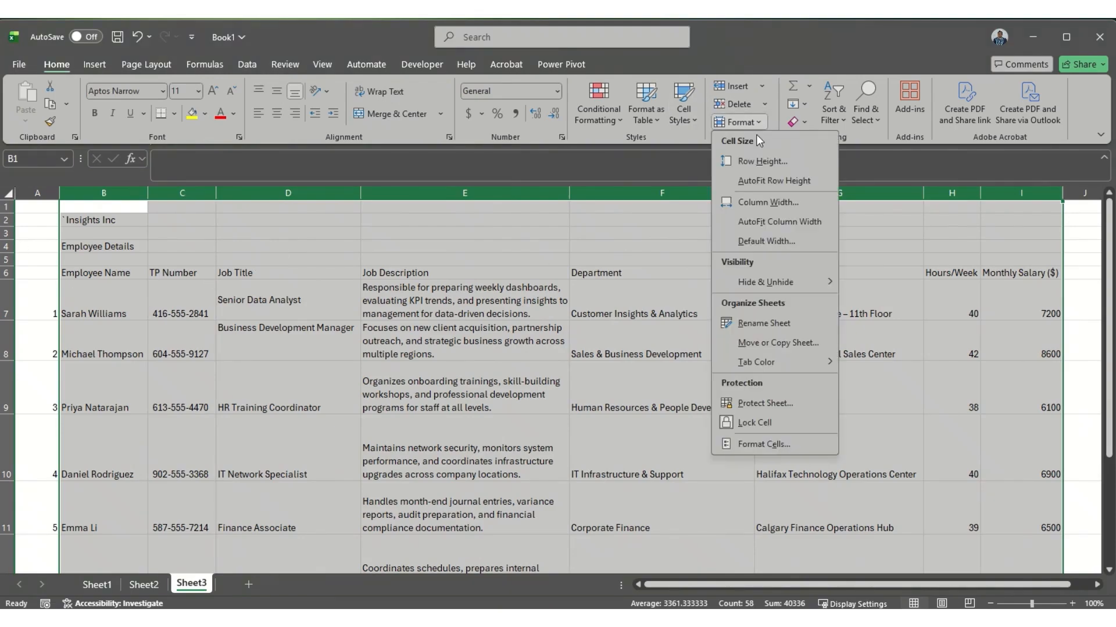
click(761, 180)
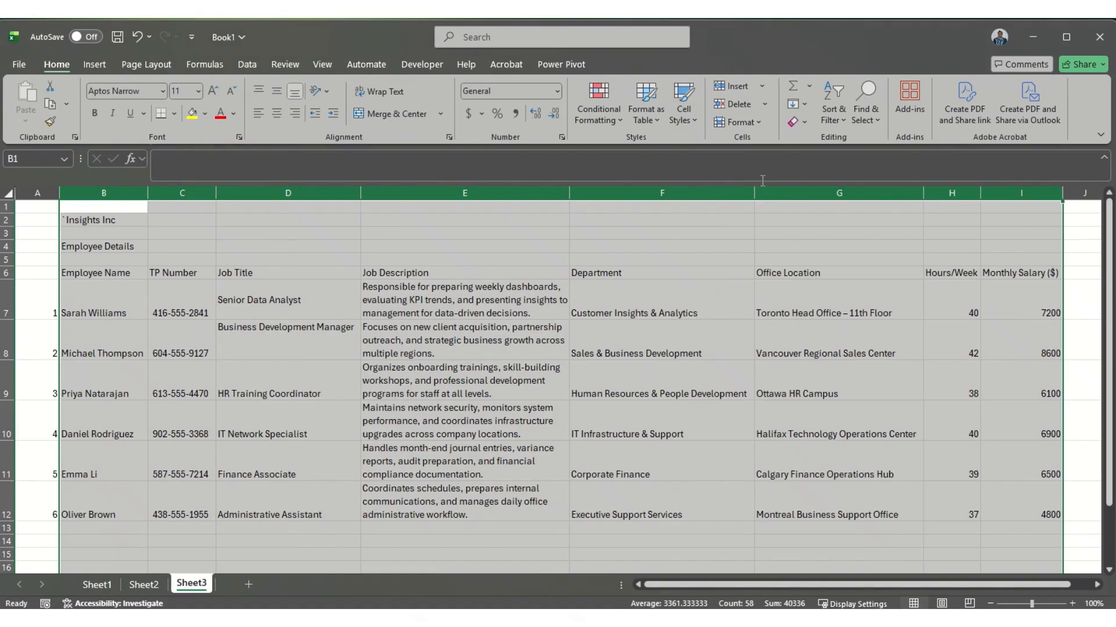
Step: Set the row height to 5 for the selected columns' rows, and apply AutoFit Row Height to them again
click(761, 122)
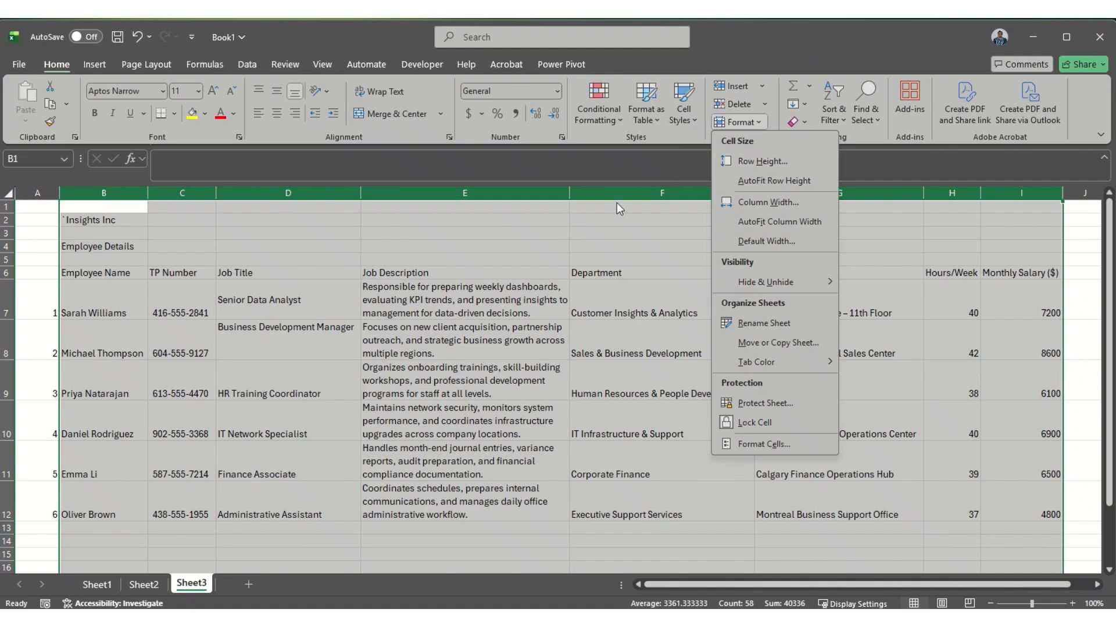
click(759, 163)
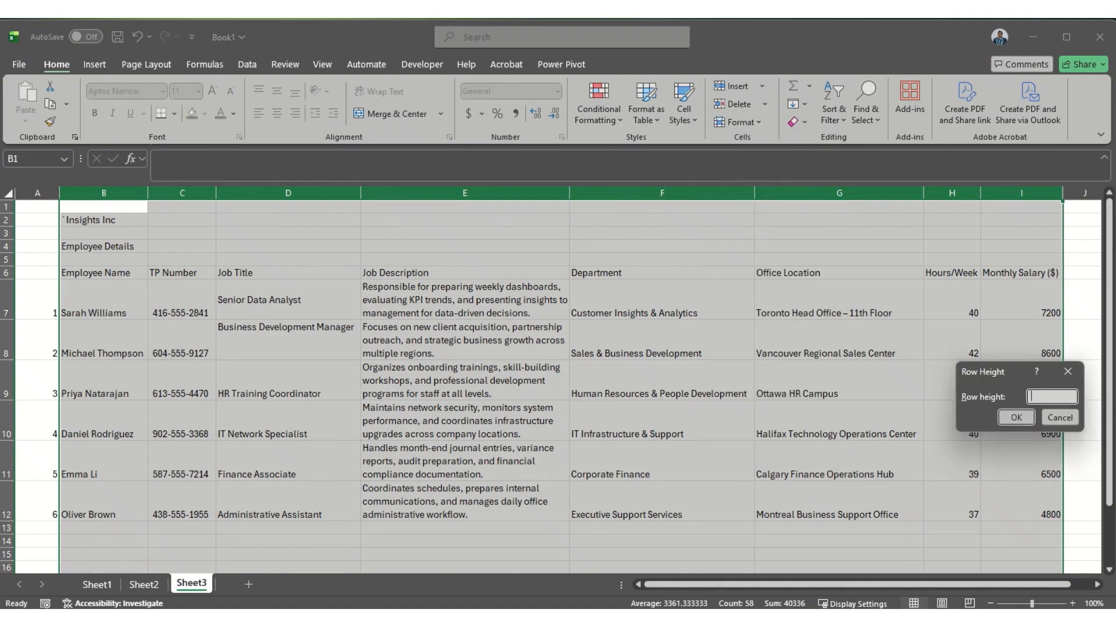
text(5)
click(1011, 418)
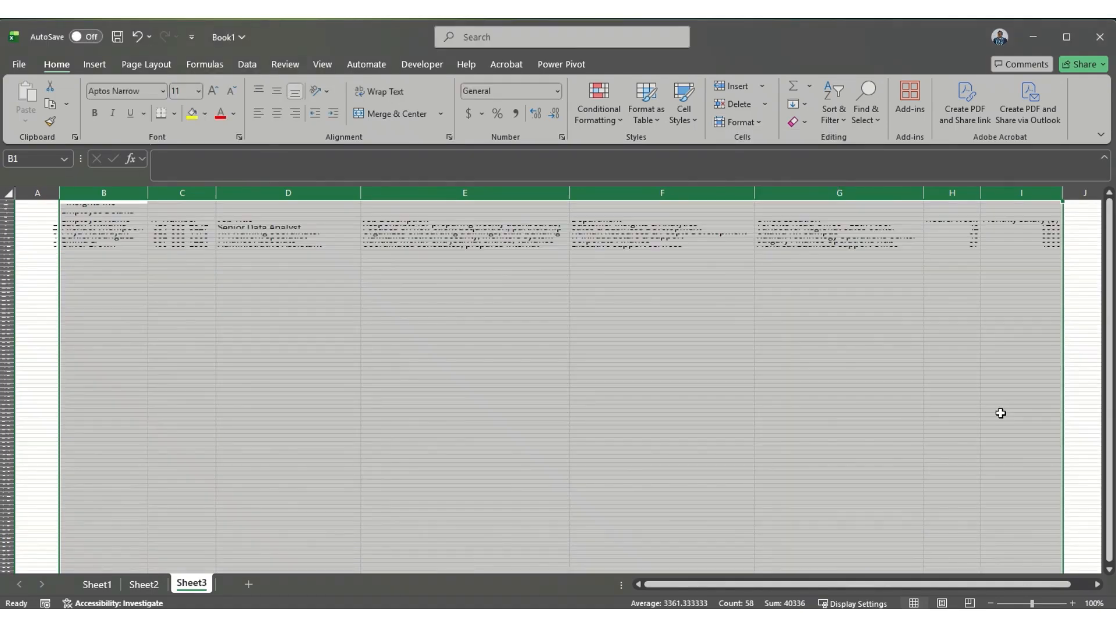
click(754, 123)
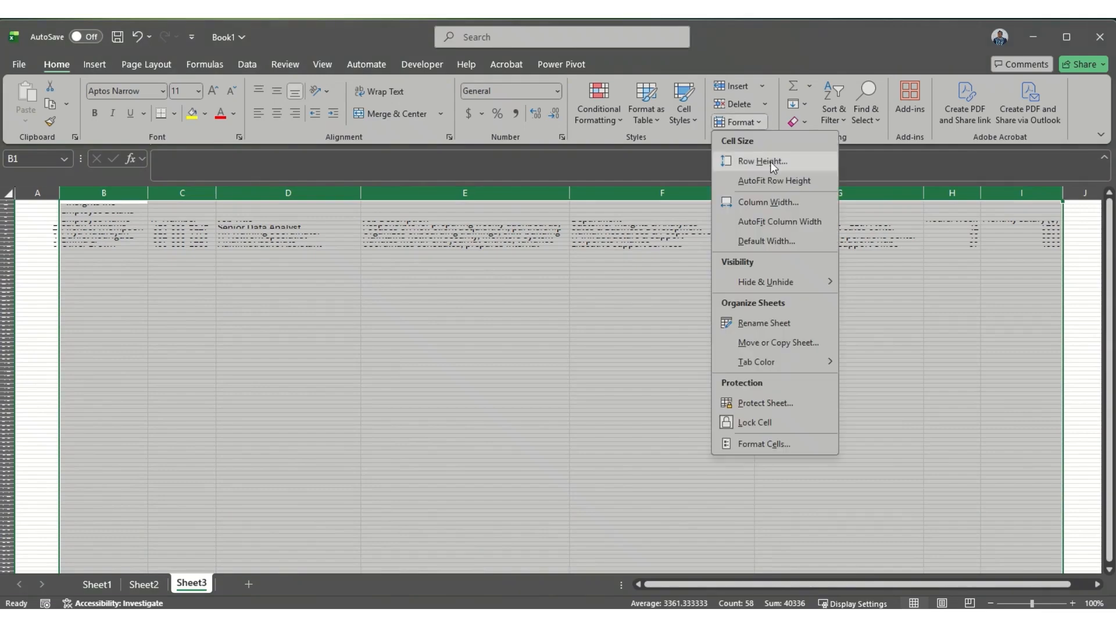
click(775, 182)
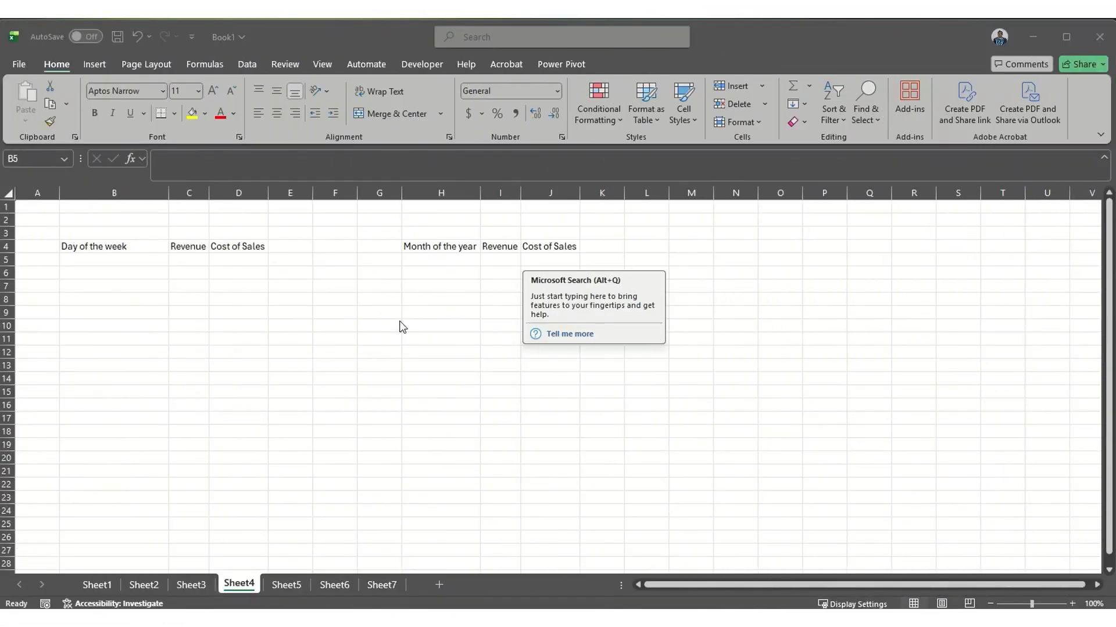
Step: Enter Monday in B5 of Sheet4 and fill the weekday series down to Sunday in B11
click(103, 261)
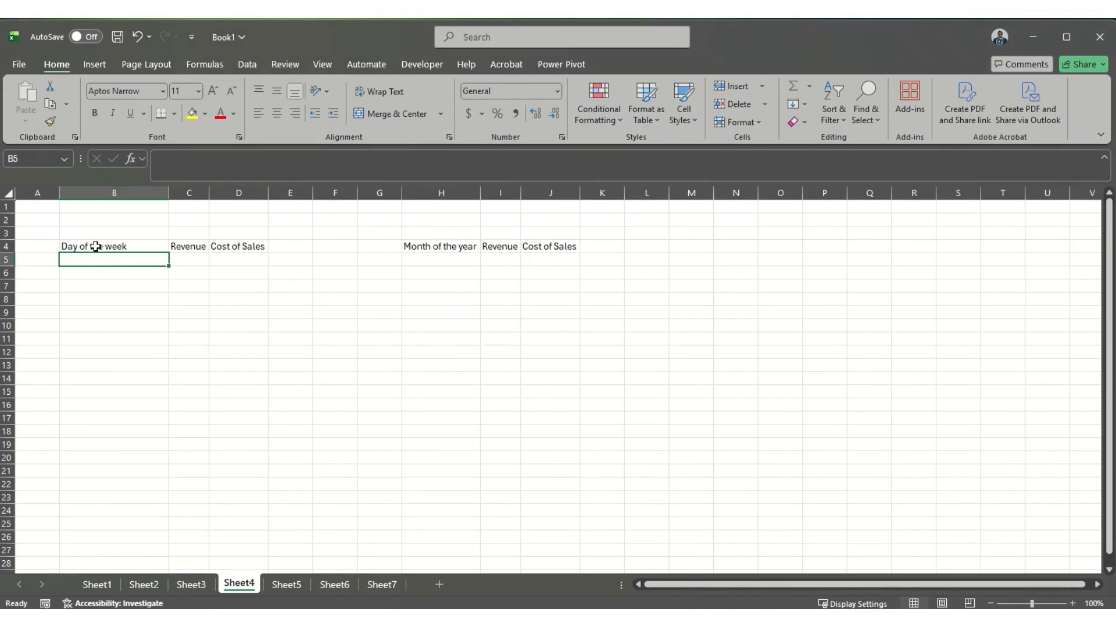
text(Monday)
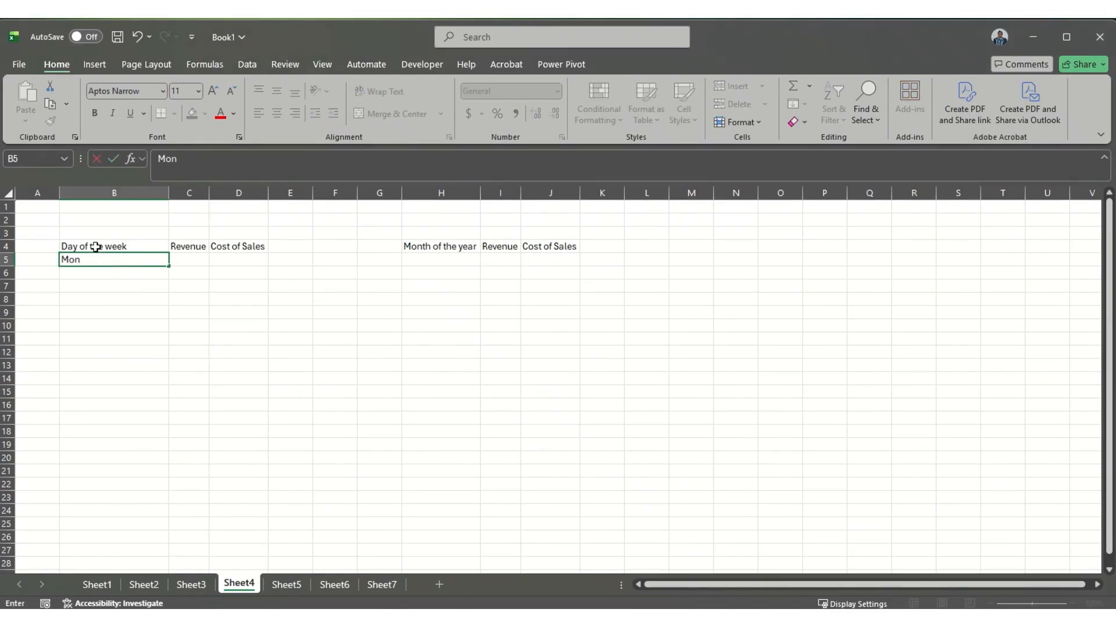
key(Return)
click(104, 259)
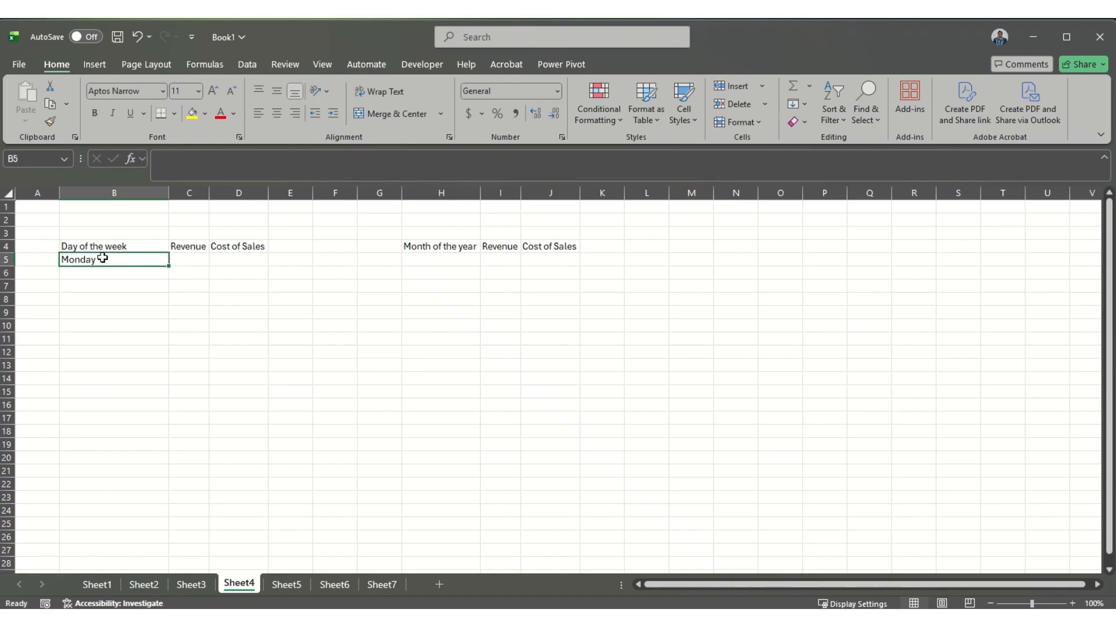
drag(169, 268, 165, 349)
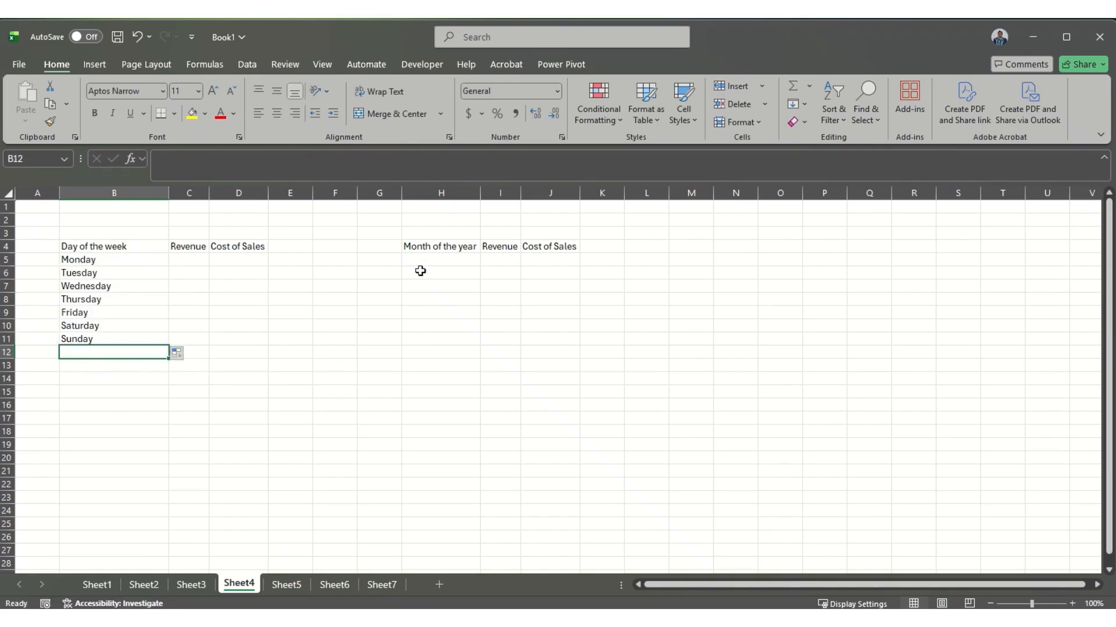
Step: Enter January in H5 and fill the month series down to December in H16
click(451, 266)
text(January)
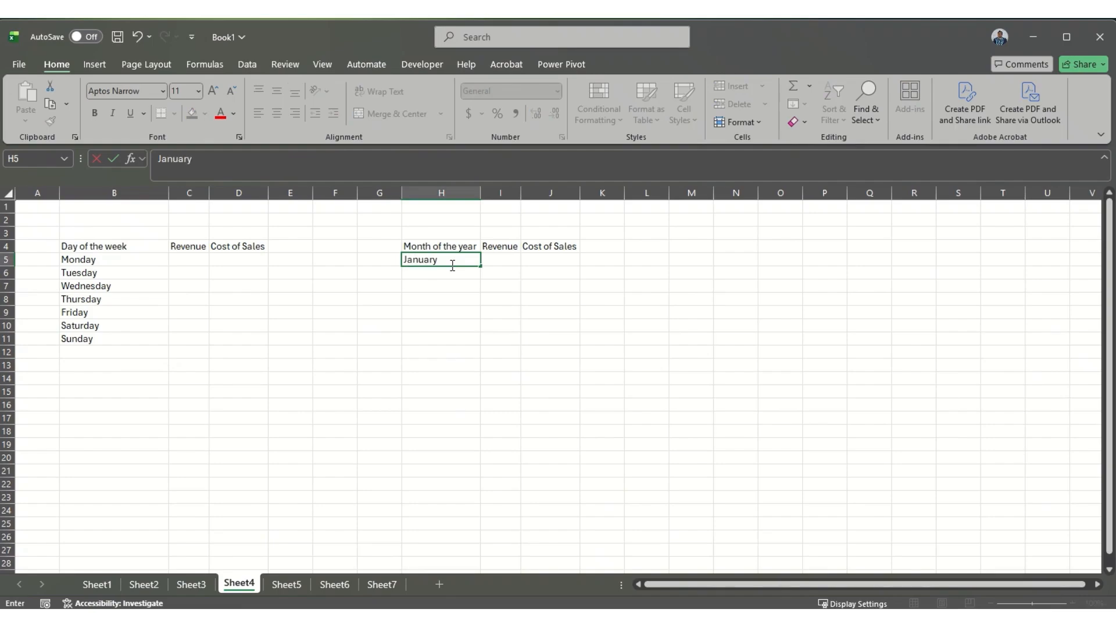
click(452, 265)
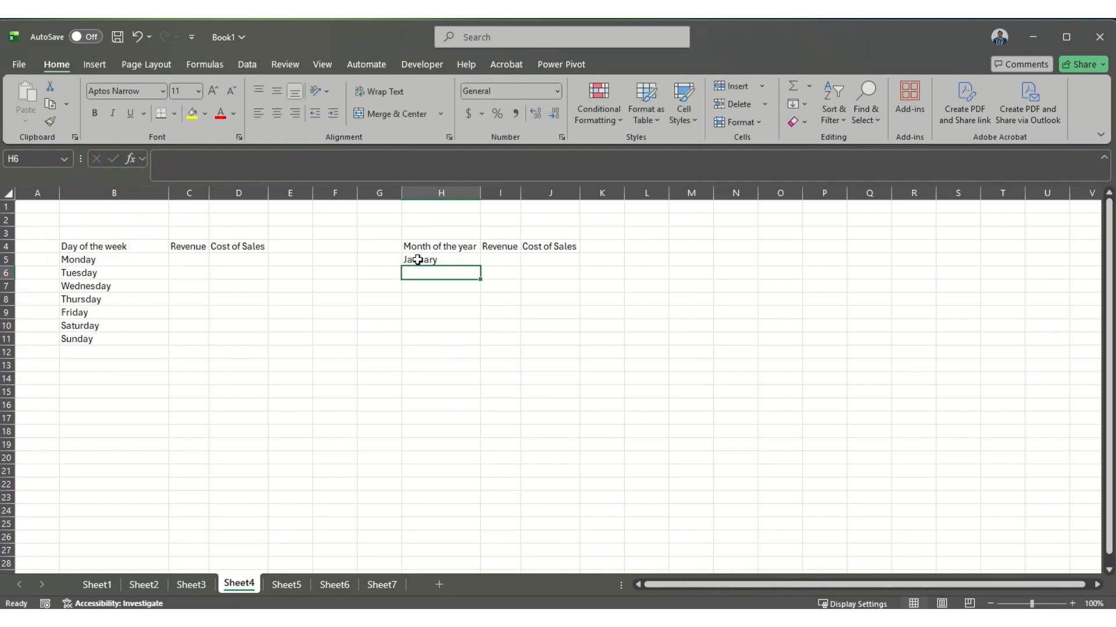
drag(479, 265, 481, 414)
Step: Enter 1 in M4 and 2 in M5, and select both cells as the start of a number series
click(691, 250)
text(1)
key(Return)
text(2)
key(Return)
drag(690, 245, 693, 260)
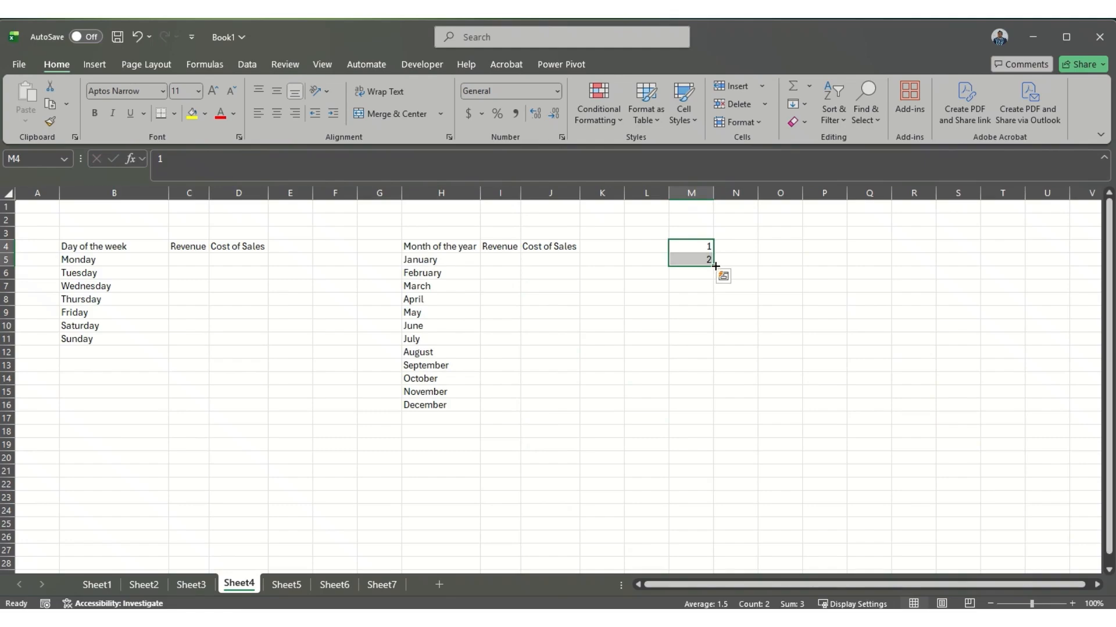
Step: Number the weekdays 1 to 7 in A5:A11 by entering 1 and 2 and filling the series down
click(39, 260)
text(1)
key(Return)
text(2)
key(Return)
drag(33, 259, 58, 349)
Step: Number the months 1 to 12 in G5:G16 by entering 1 and 2 and filling the series down
click(385, 259)
text(1)
key(Return)
text(2)
key(Return)
drag(386, 259, 402, 411)
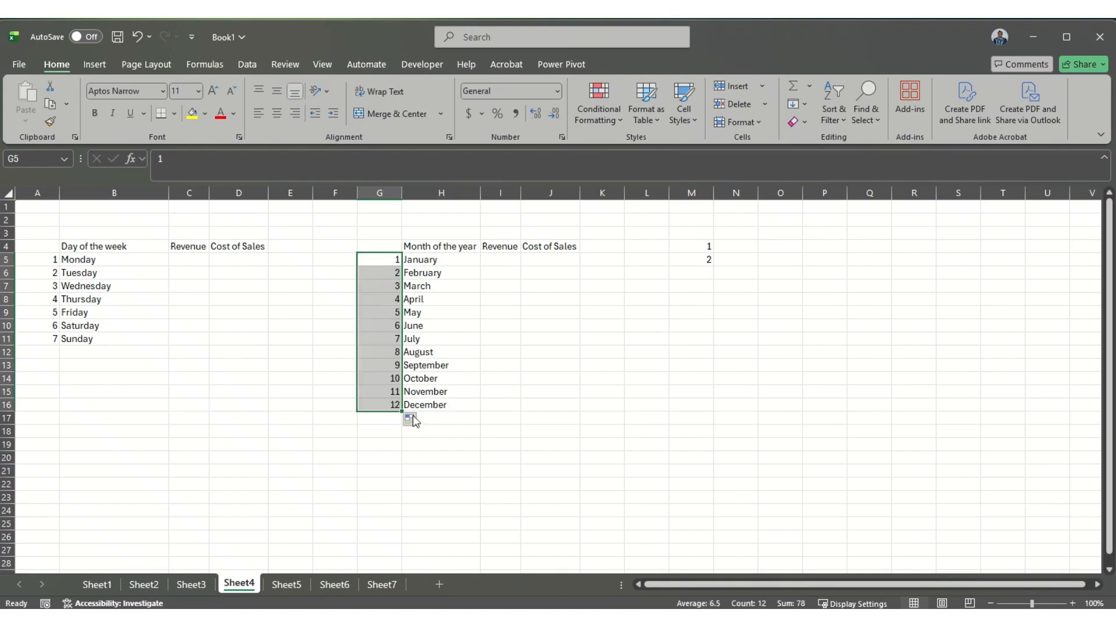
Step: Add a Greater Than conditional formatting rule with Light Red Fill with Dark Red Text to the weekday Revenue cells C5:C11
drag(190, 259, 189, 337)
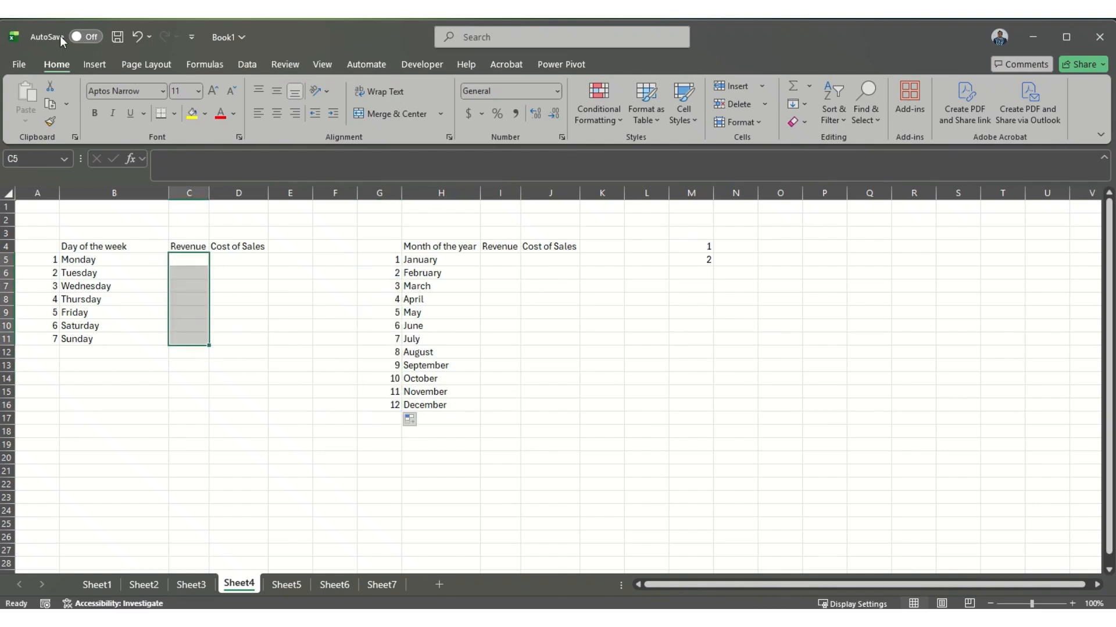
click(615, 109)
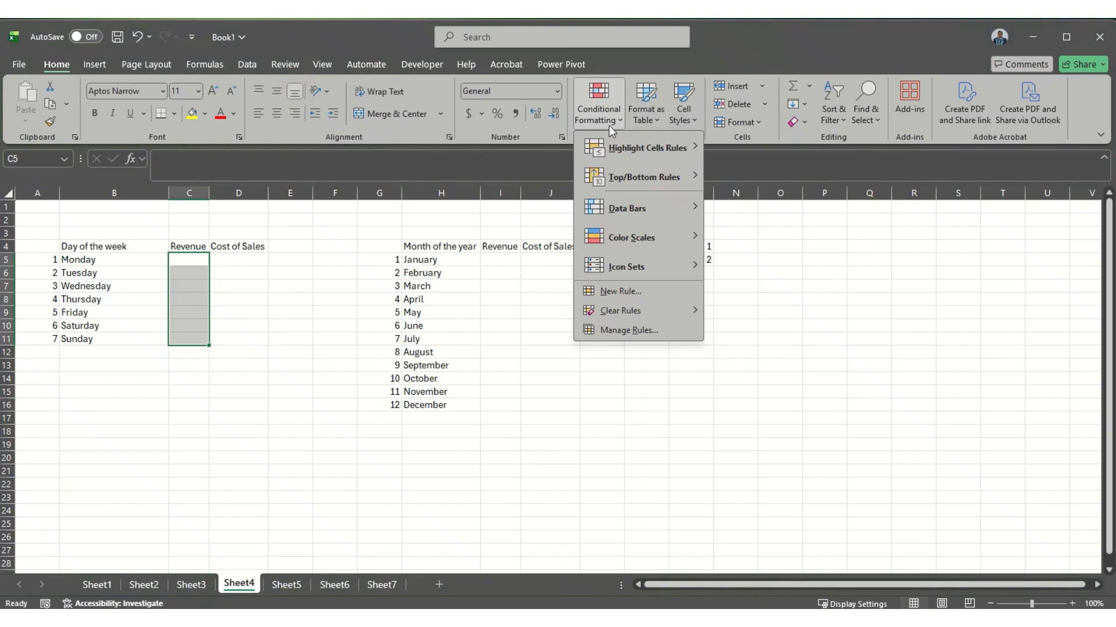
mouse_move(624, 145)
click(765, 147)
text(10)
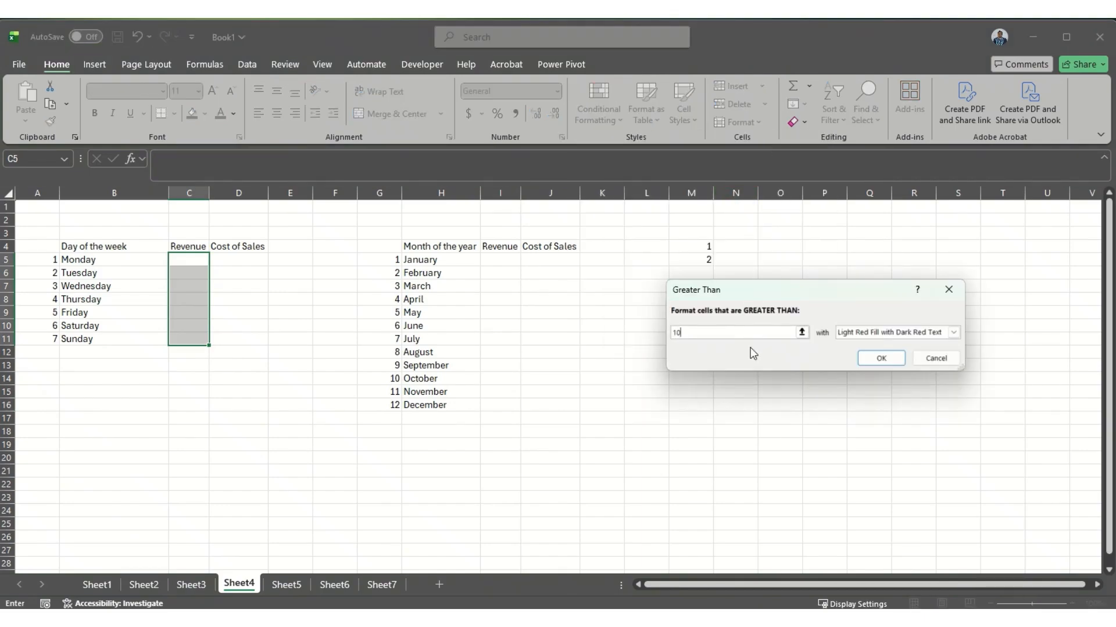
key(Return)
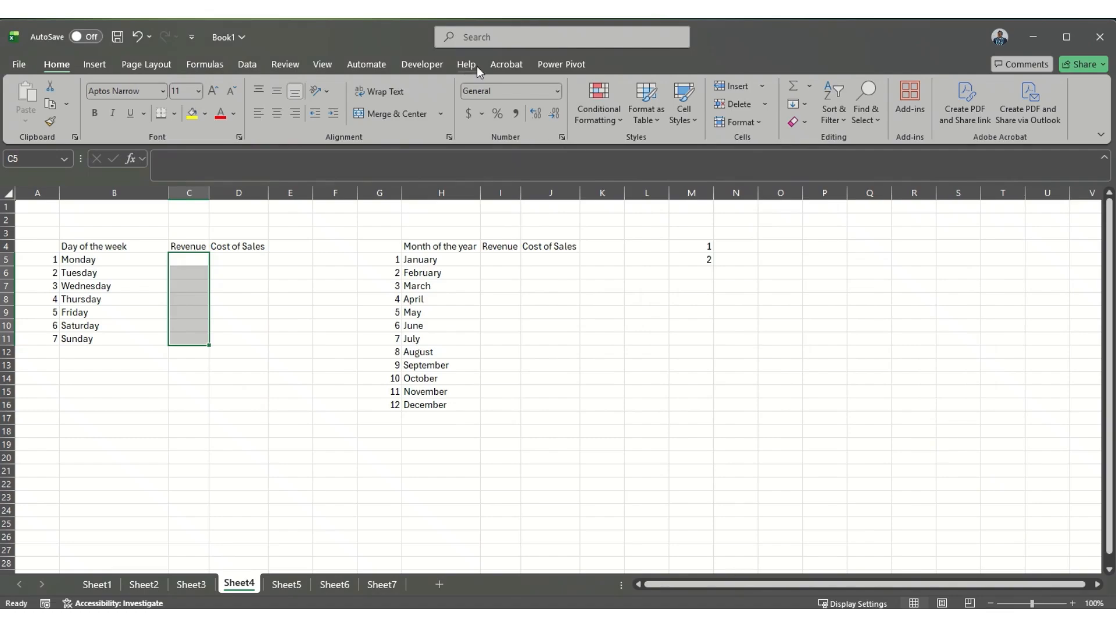
Step: Enter the weekday revenues 150, 80, 52, 125, 45, 65 and 185 in C5:C11
click(187, 260)
text(150)
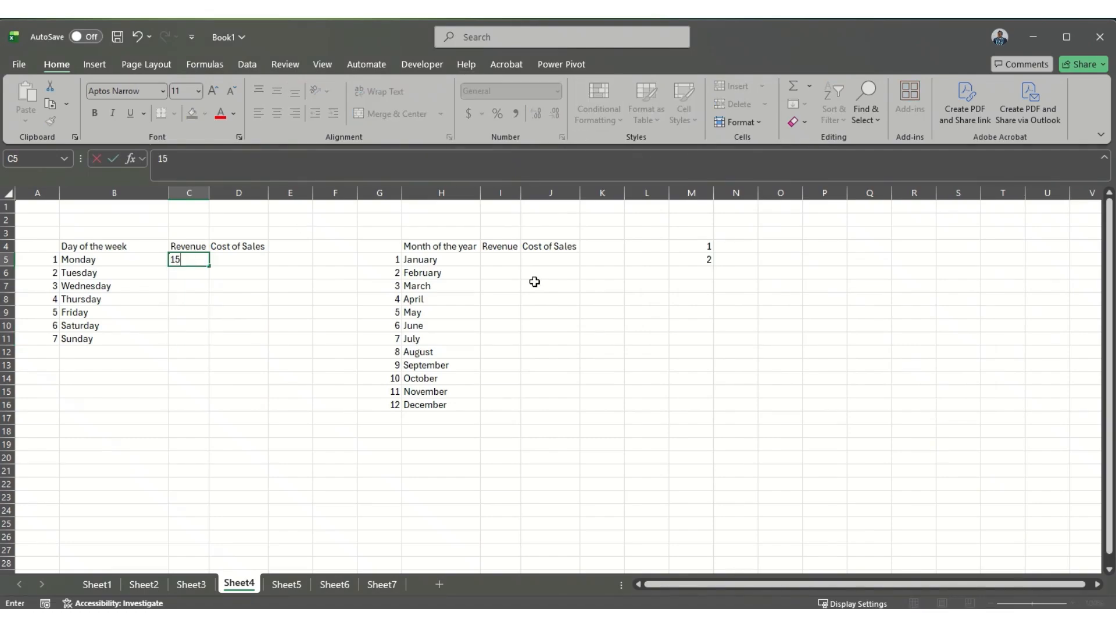
key(Return)
text(80)
key(Return)
text(52)
key(Return)
text(125)
key(Return)
text(45)
key(Return)
text(65)
key(Return)
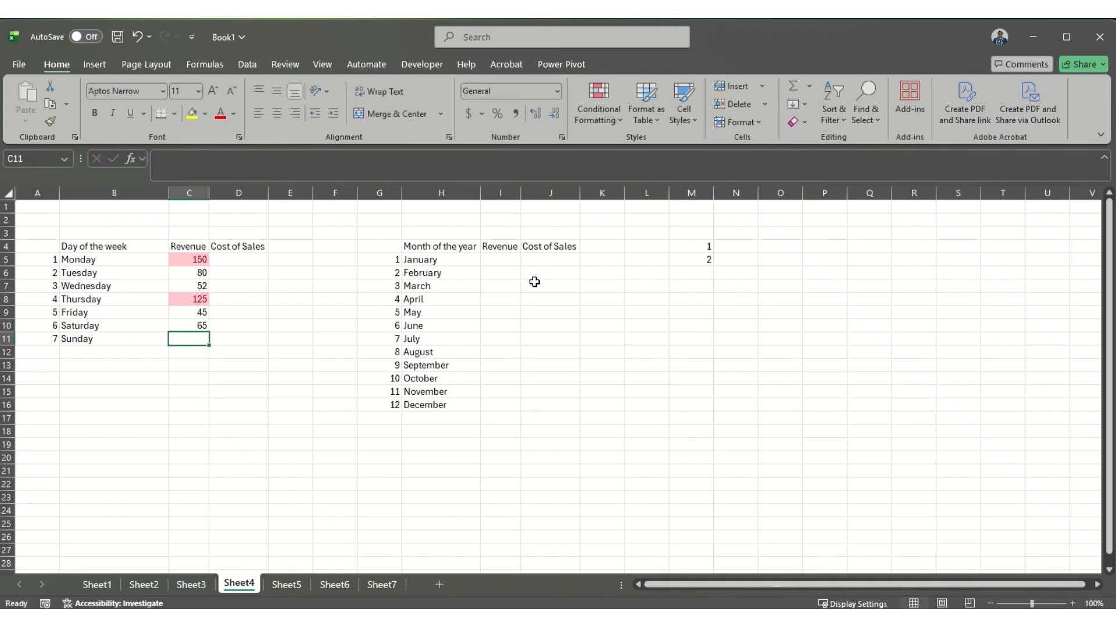
text(185)
key(Return)
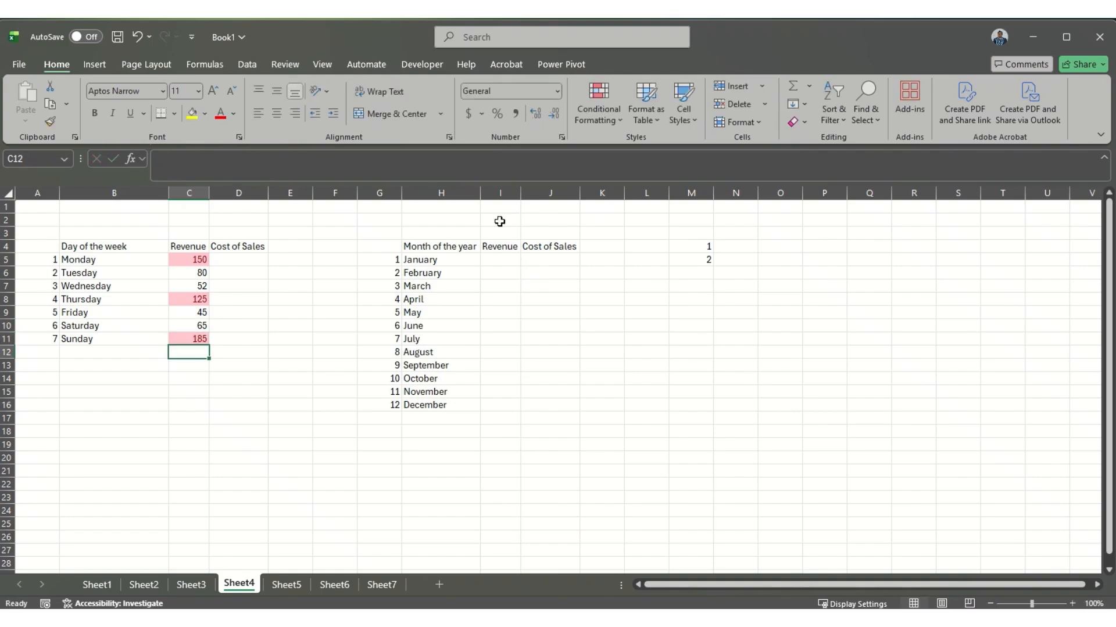
Step: Give the "Day of the week" header in B4 a yellow fill and bold text
click(300, 406)
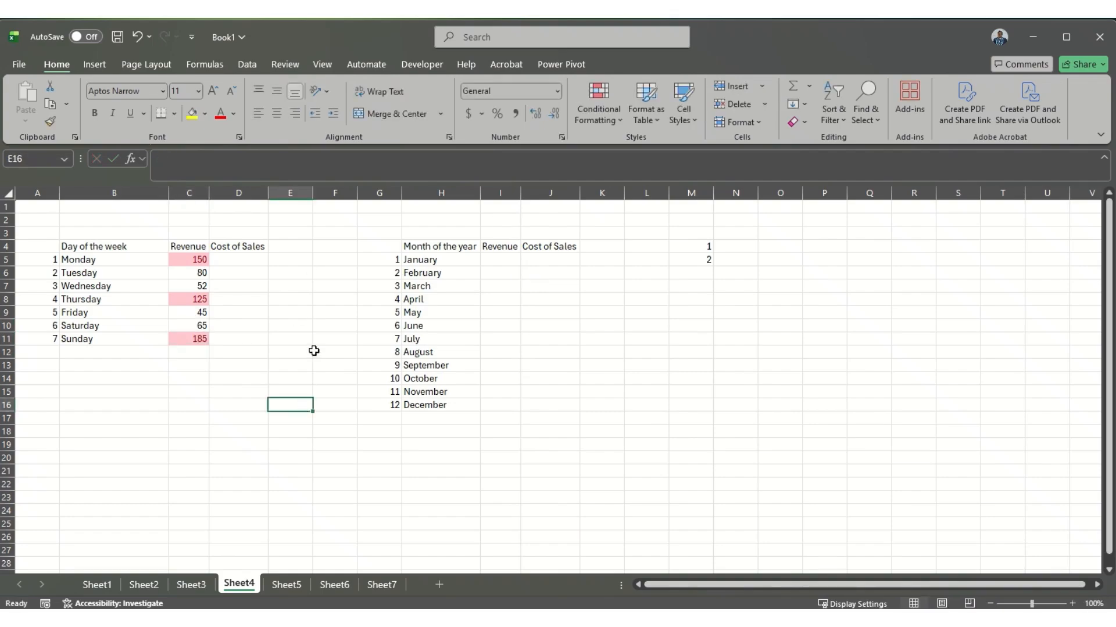
click(121, 249)
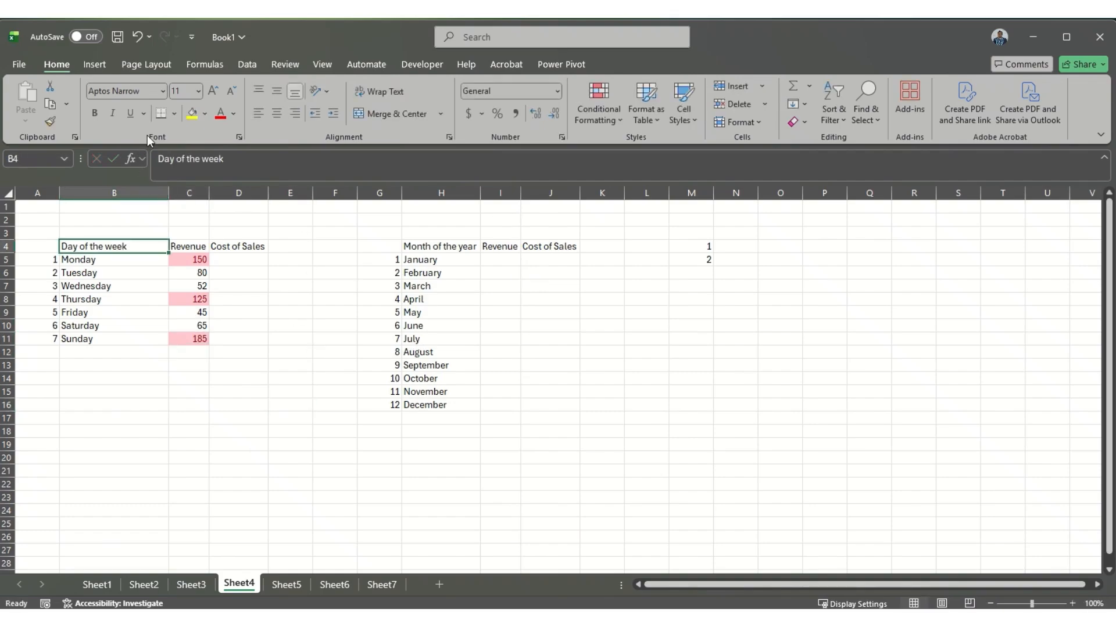
click(194, 118)
click(95, 114)
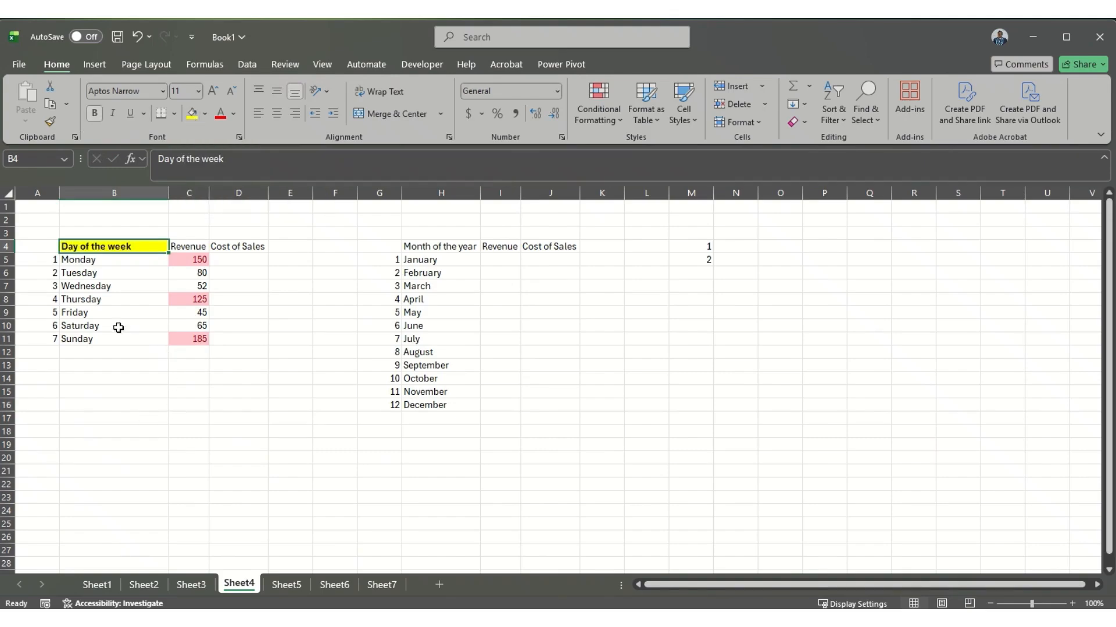
Step: Copy the B4 header formatting with Format Painter to the month table headers H4:J4 and the weekday headers C4:D4
click(50, 122)
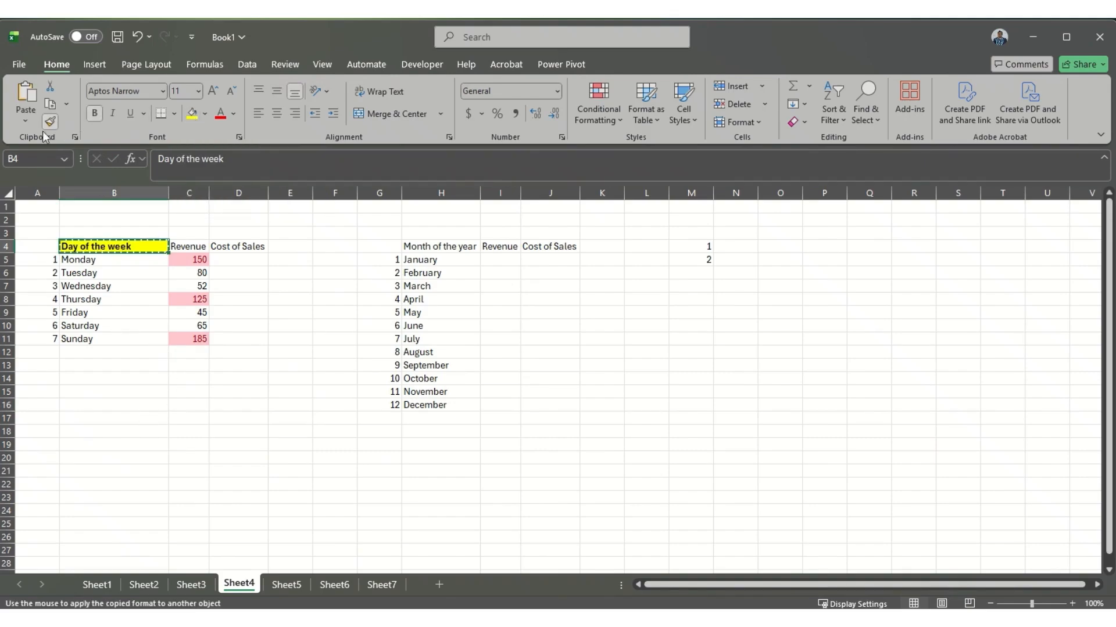
drag(417, 248, 558, 246)
click(133, 251)
click(50, 122)
drag(179, 249, 226, 249)
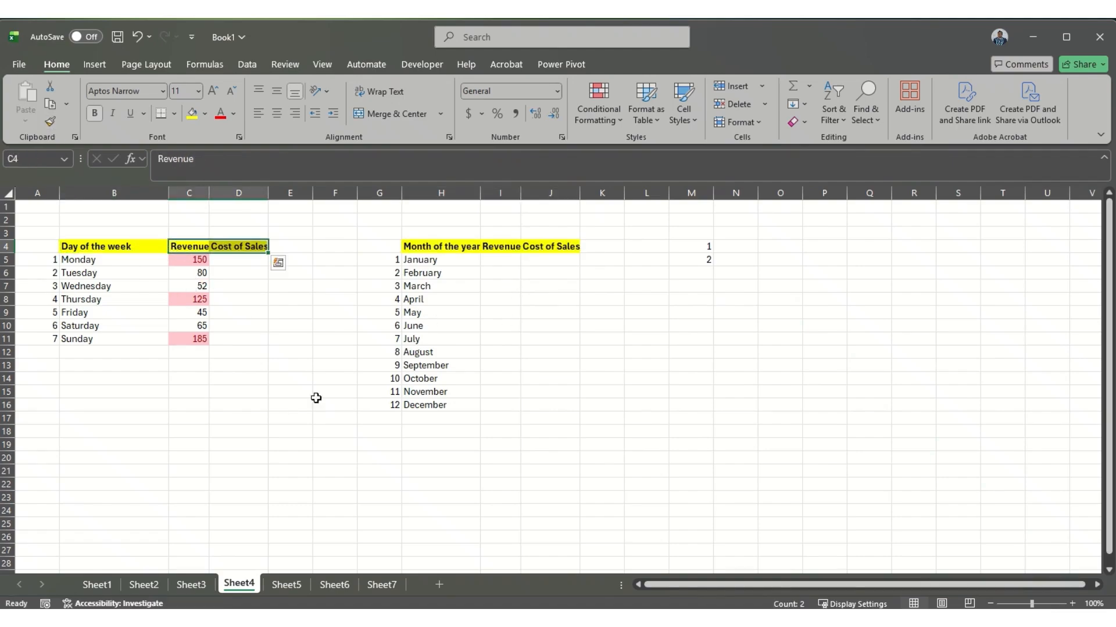
click(317, 434)
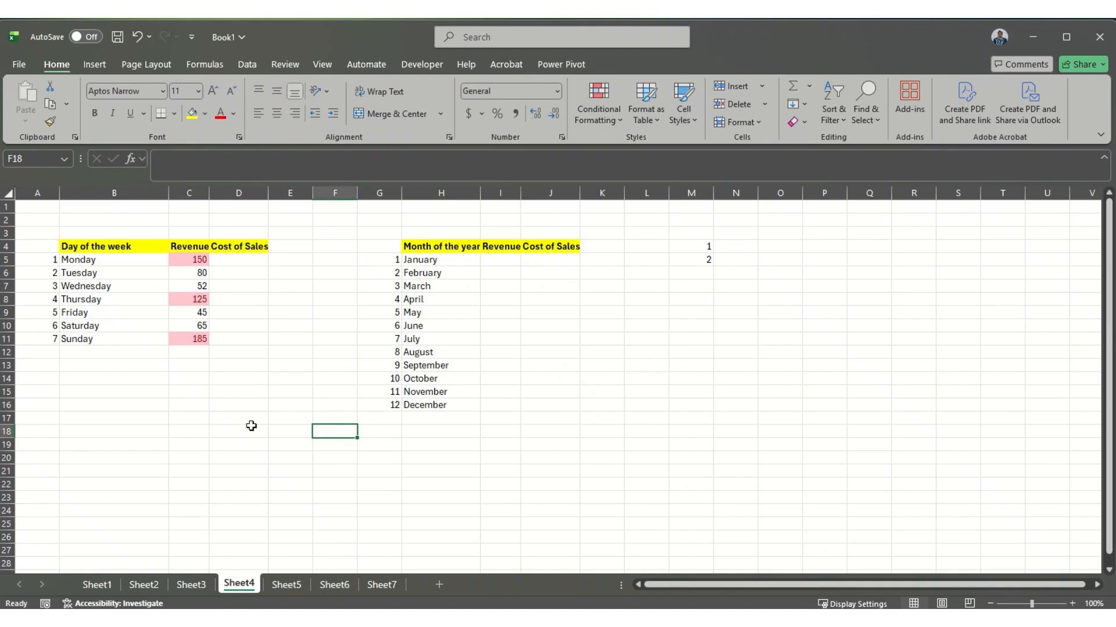
click(317, 512)
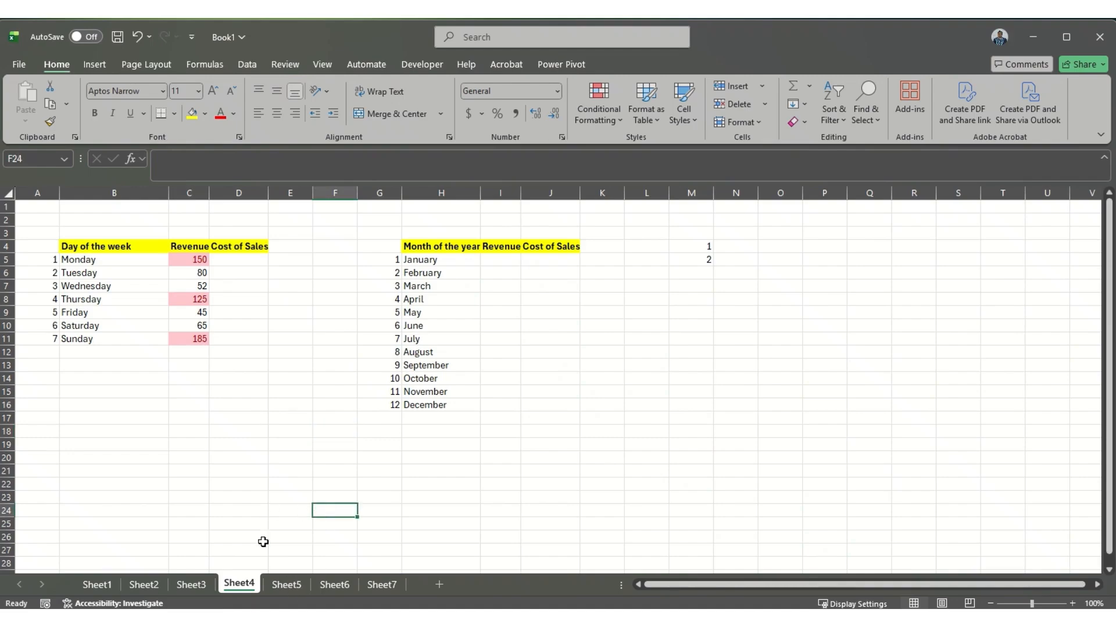
Step: Group Sheet5, Sheet6 and Sheet7 with the Month, Revenue and Profit range B4:D16 selected
click(287, 584)
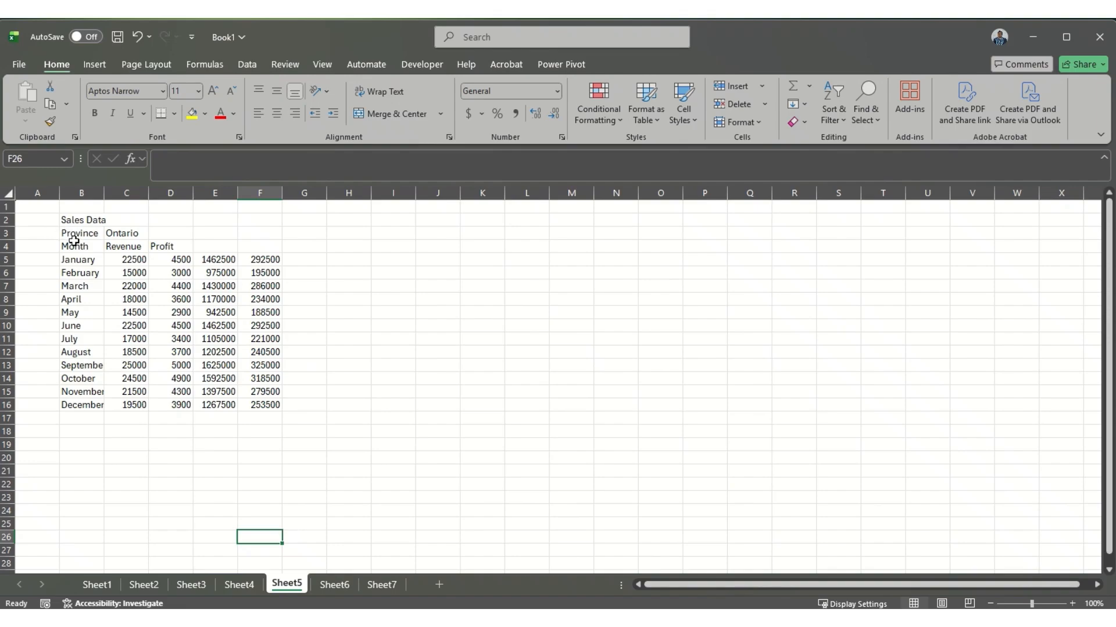
drag(108, 246, 170, 402)
ctrl+click(332, 587)
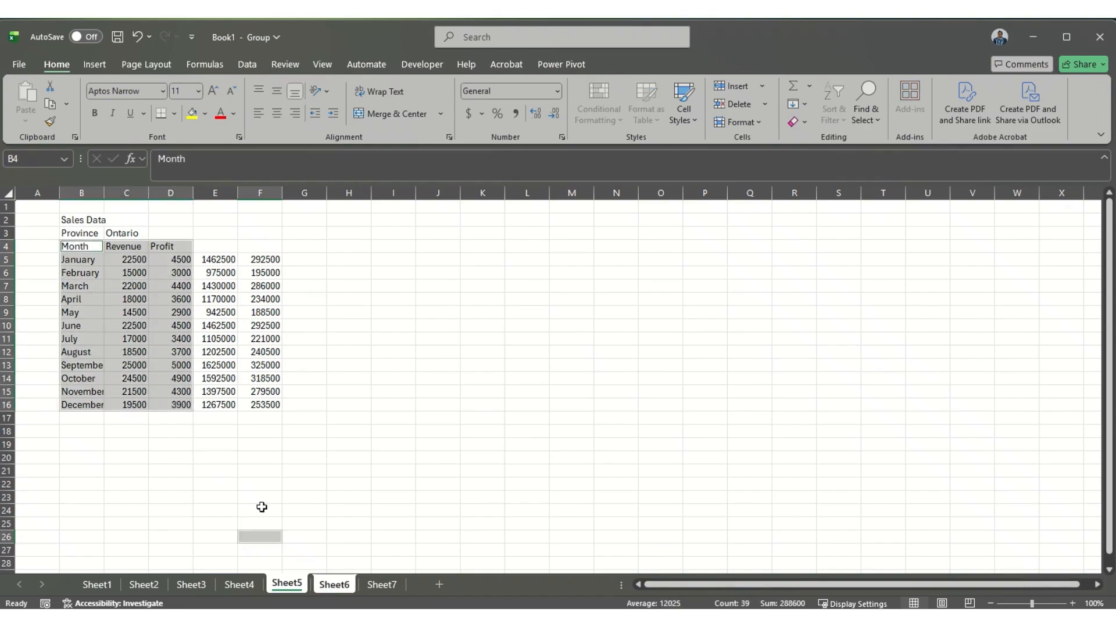
drag(82, 248, 173, 401)
ctrl+click(378, 587)
drag(82, 247, 175, 409)
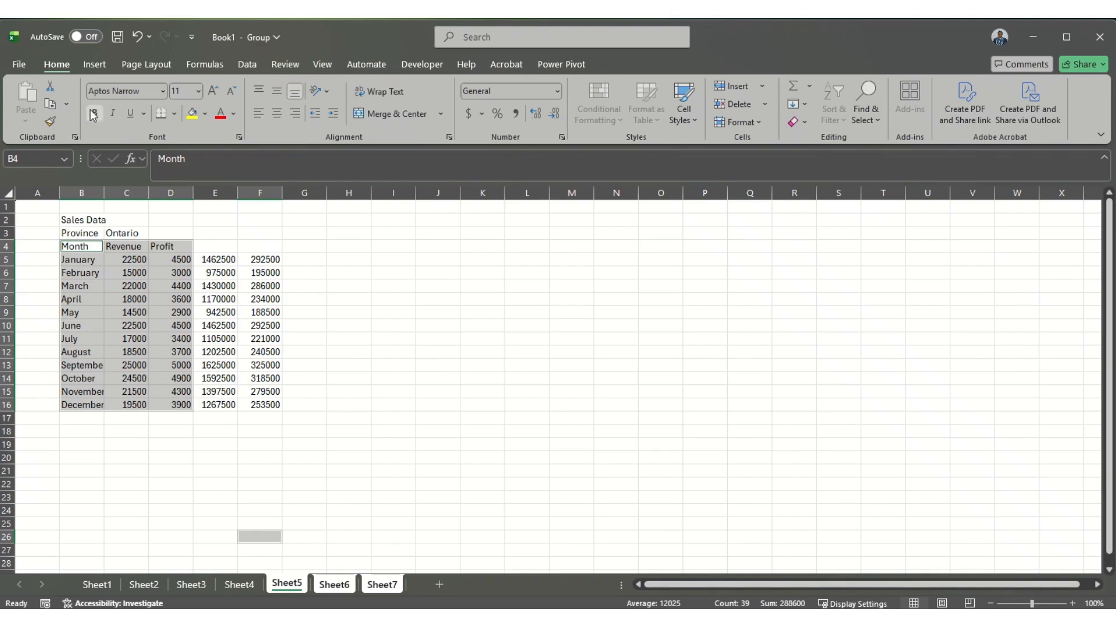
Step: Apply All Borders and the dollar Accounting format to B4:D16 across the grouped sheets
click(172, 116)
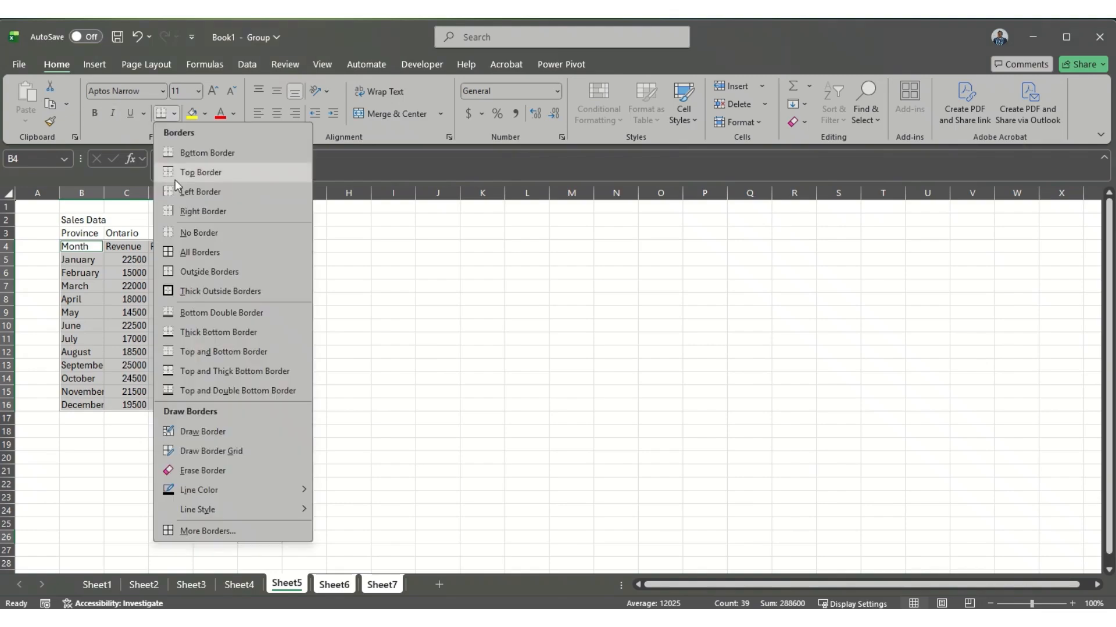
click(187, 252)
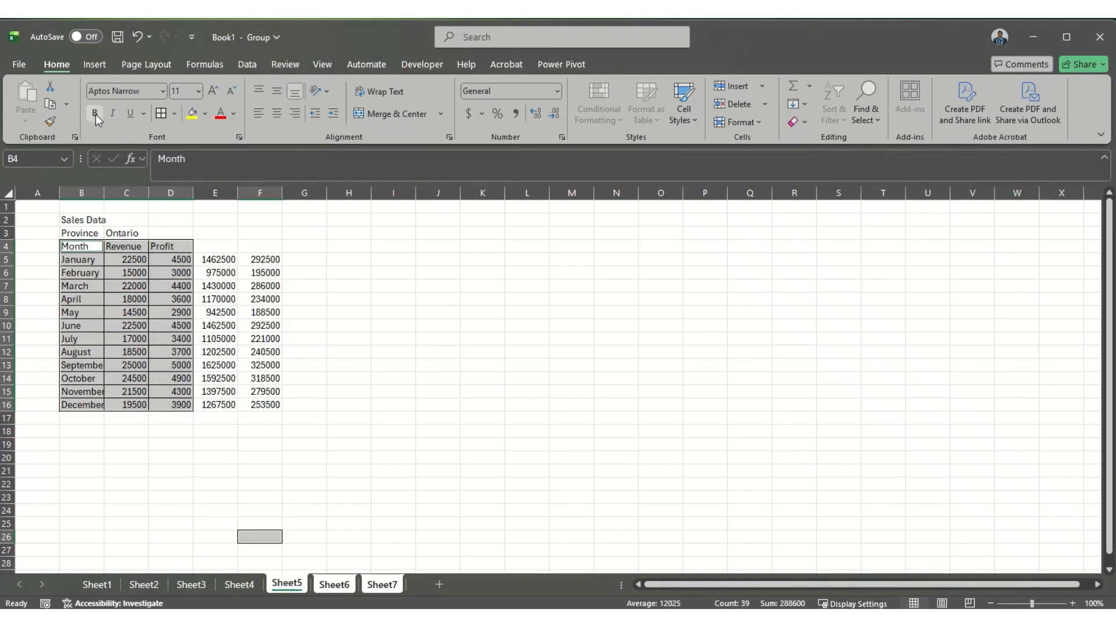
click(468, 113)
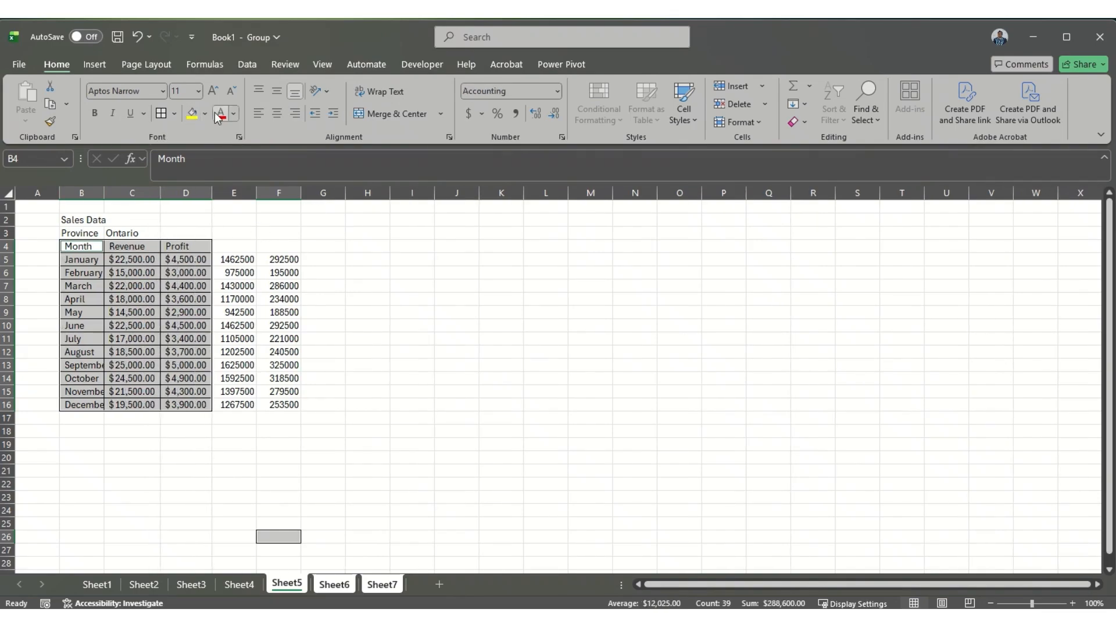
click(431, 473)
click(234, 528)
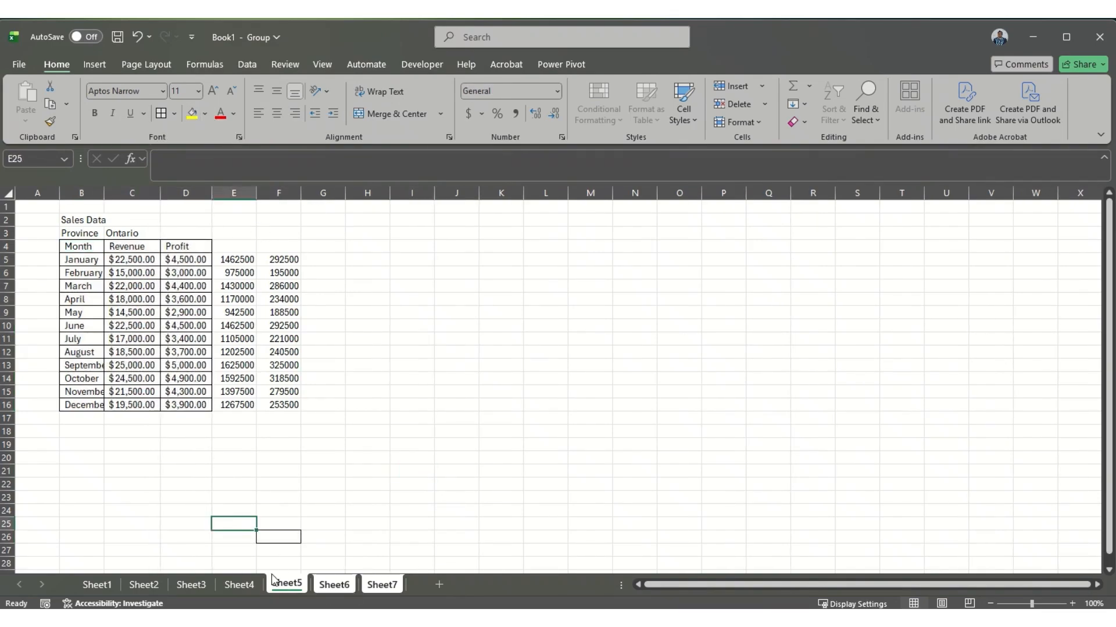
click(227, 511)
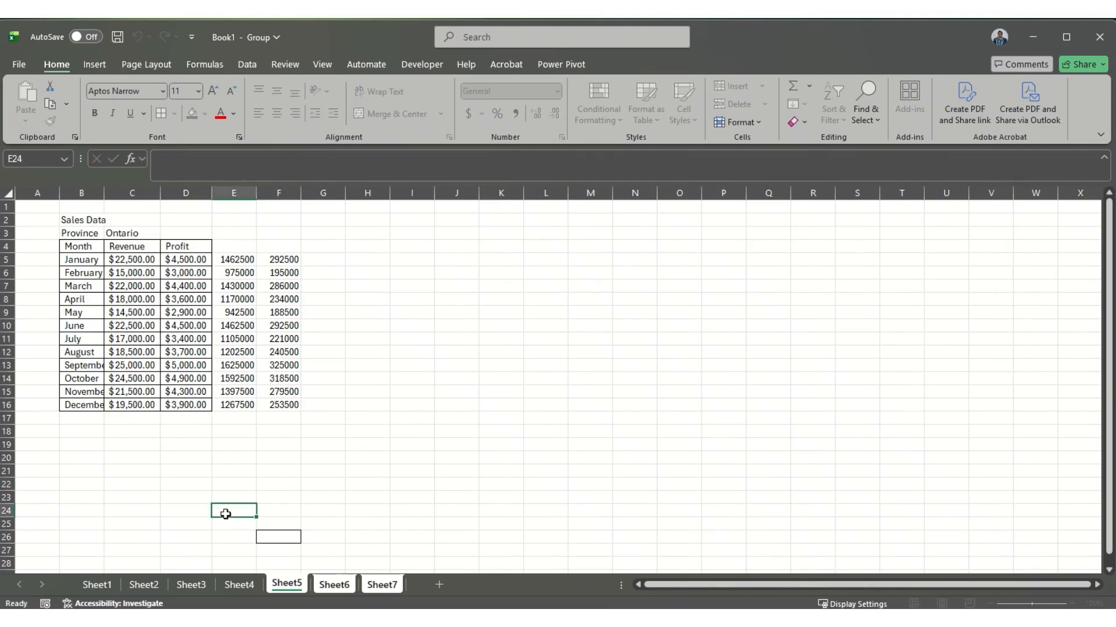
Step: Check the borders and accounting format on the grouped Sheet6 and Sheet7
click(327, 587)
click(375, 586)
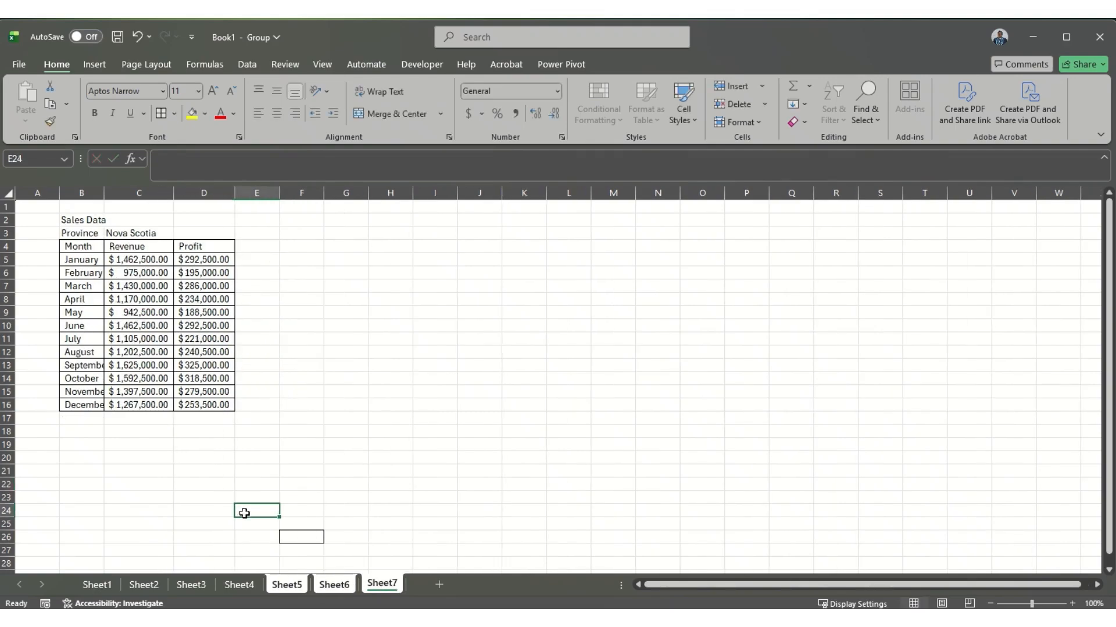
click(314, 355)
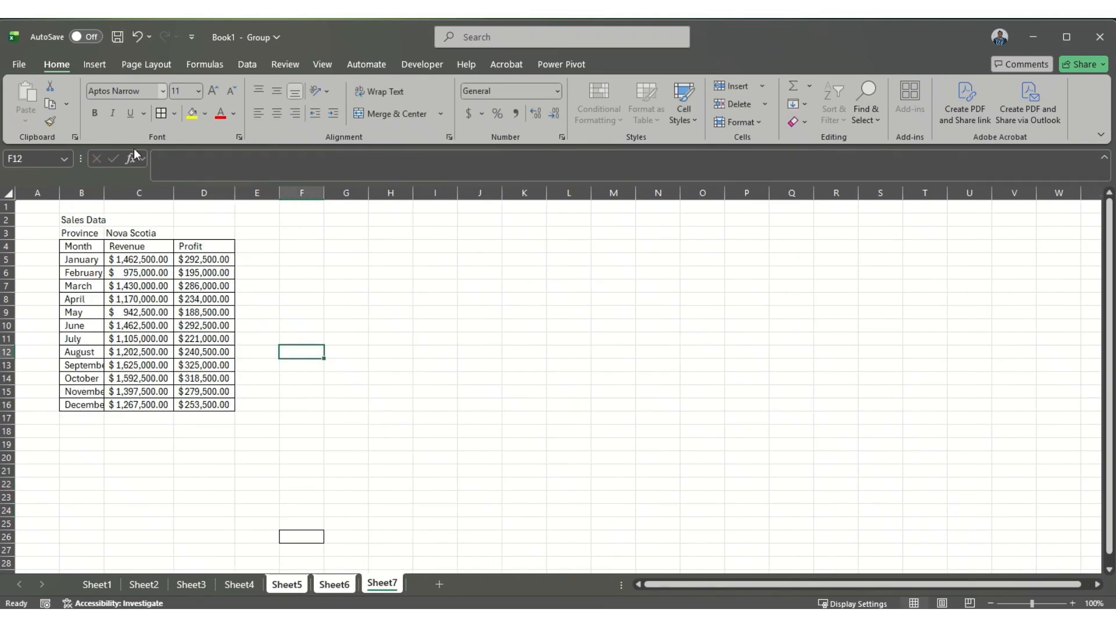
Step: Ungroup the sheets by switching to Sheet4, and review the formatted tables on Sheet5, Sheet6 and Sheet7
click(225, 585)
click(287, 585)
click(345, 586)
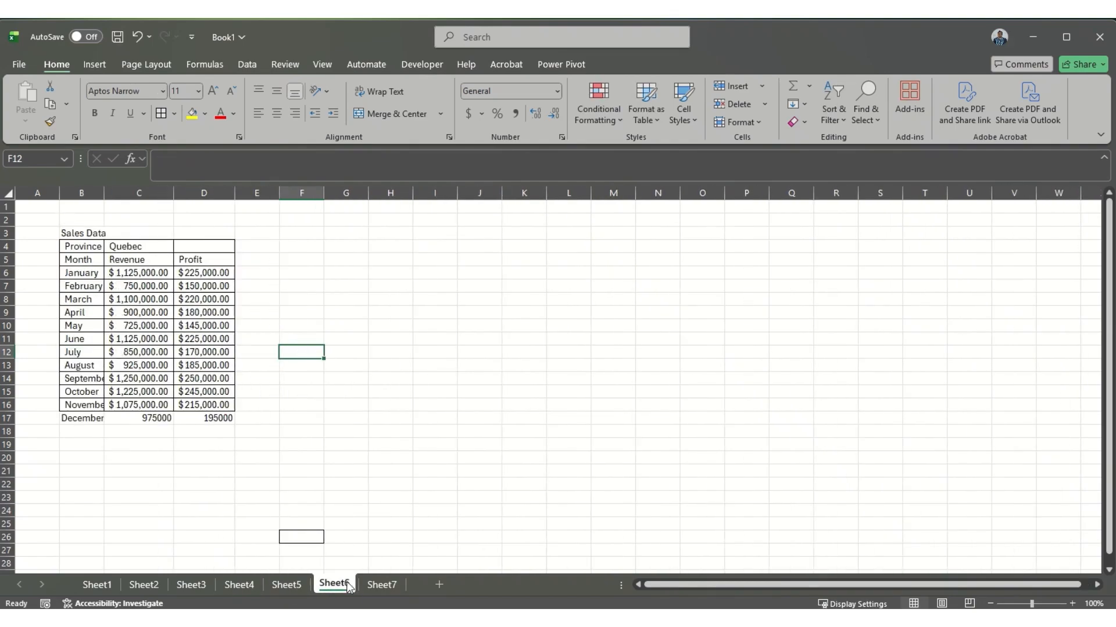
click(382, 585)
click(335, 585)
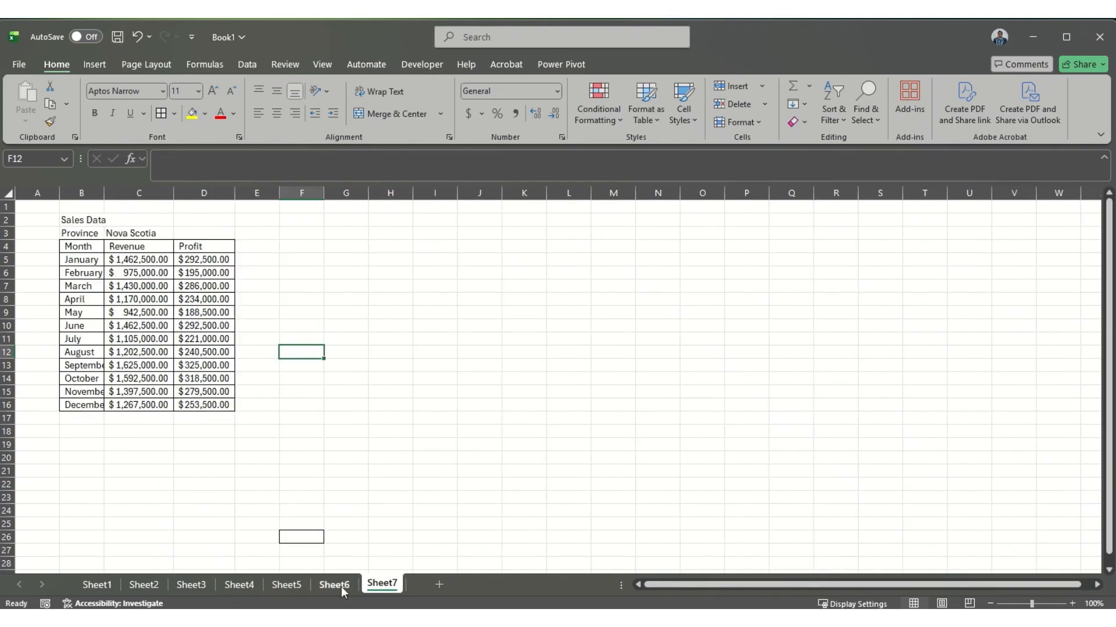
click(287, 585)
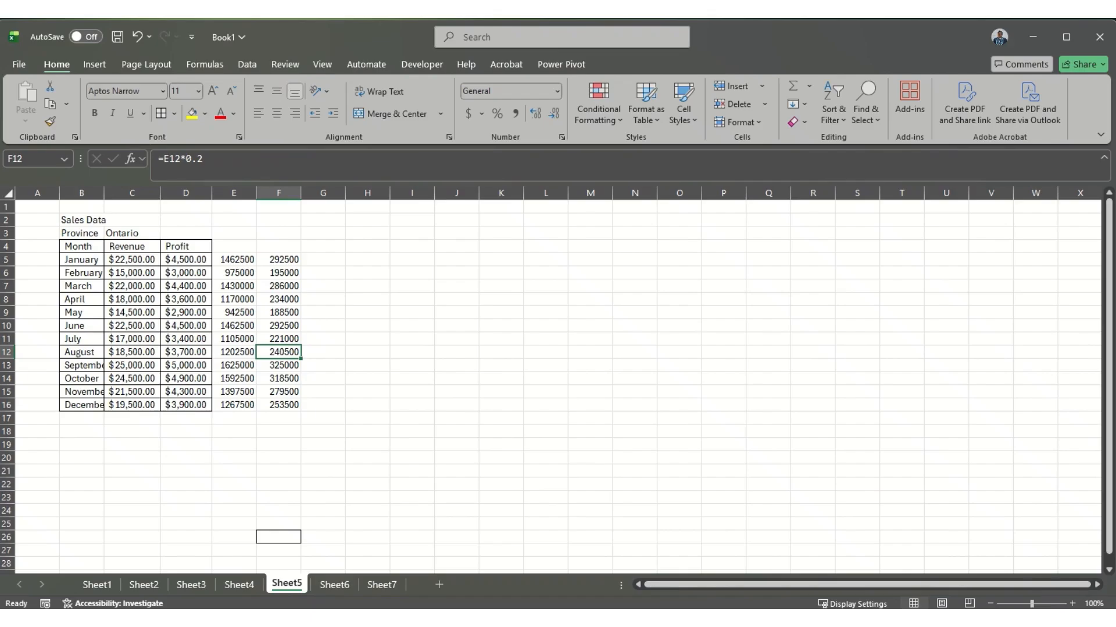